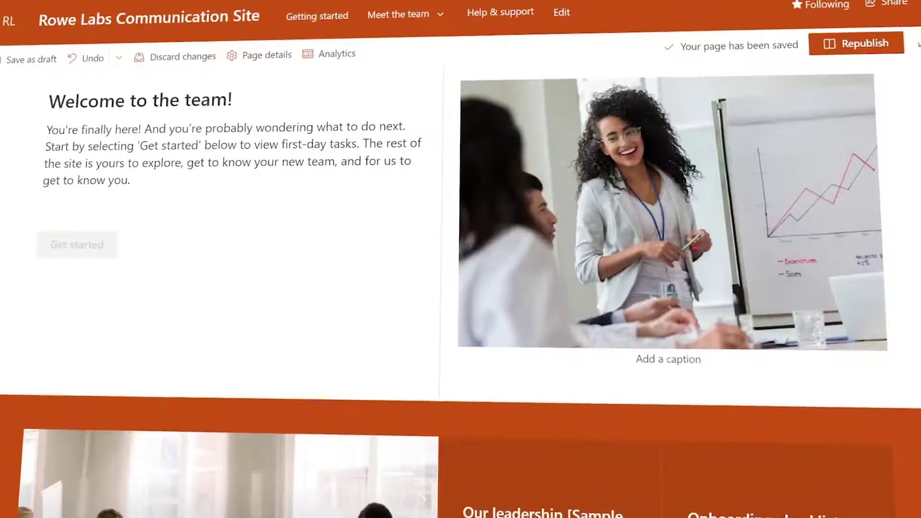
# Insert a two-column section above the Microsoft Forms web part and search web parts for "Hi" in its second column.
pyautogui.scroll(-3, 461, 259)
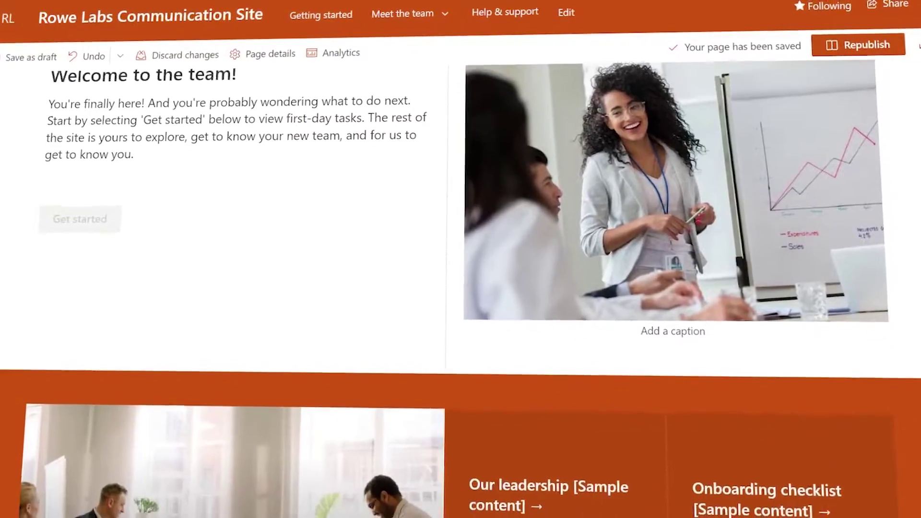
pyautogui.scroll(-6, 461, 287)
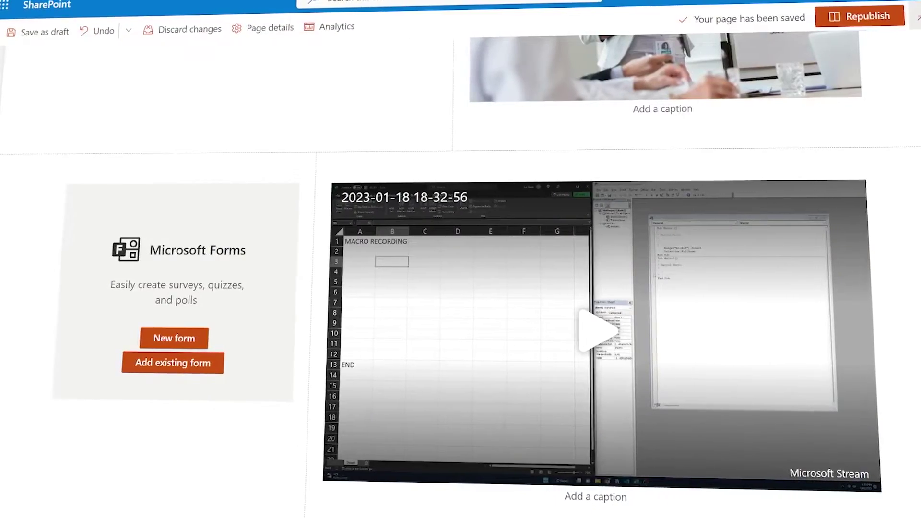
pyautogui.click(66, 152)
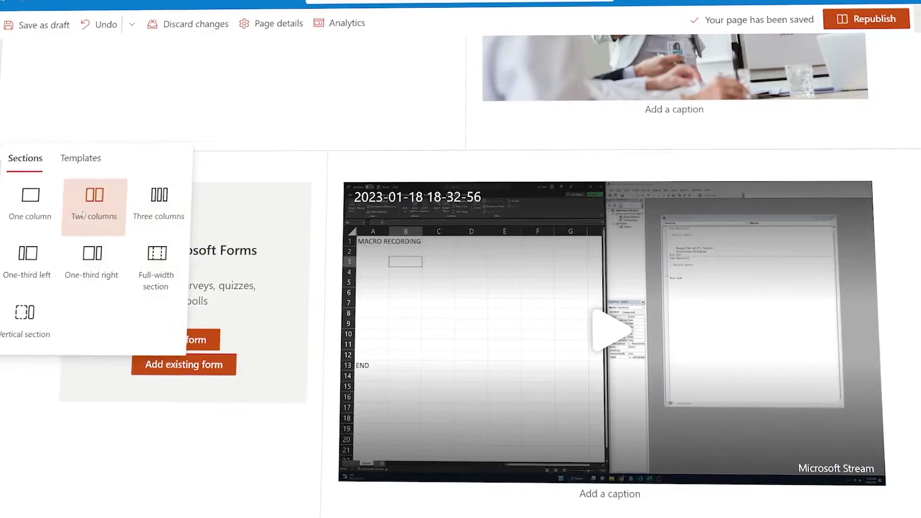
pyautogui.click(65, 192)
pyautogui.click(685, 160)
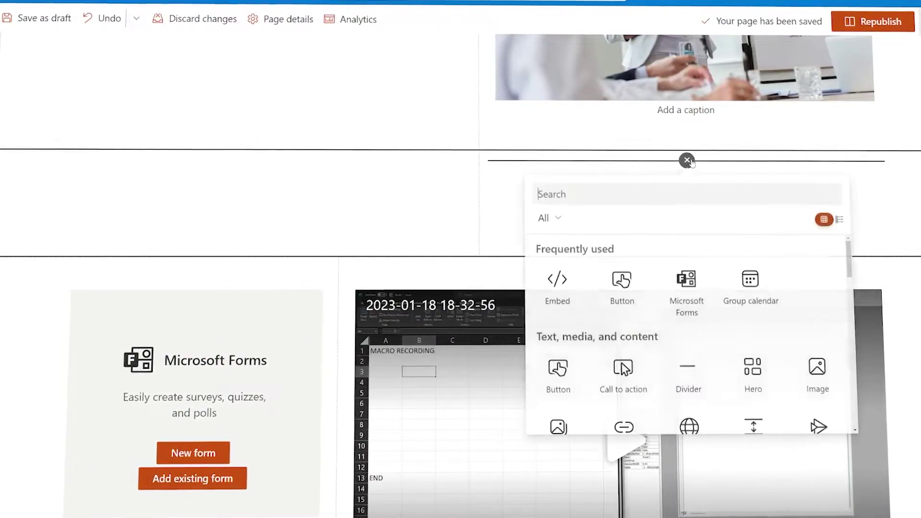
pyautogui.write('Hi')
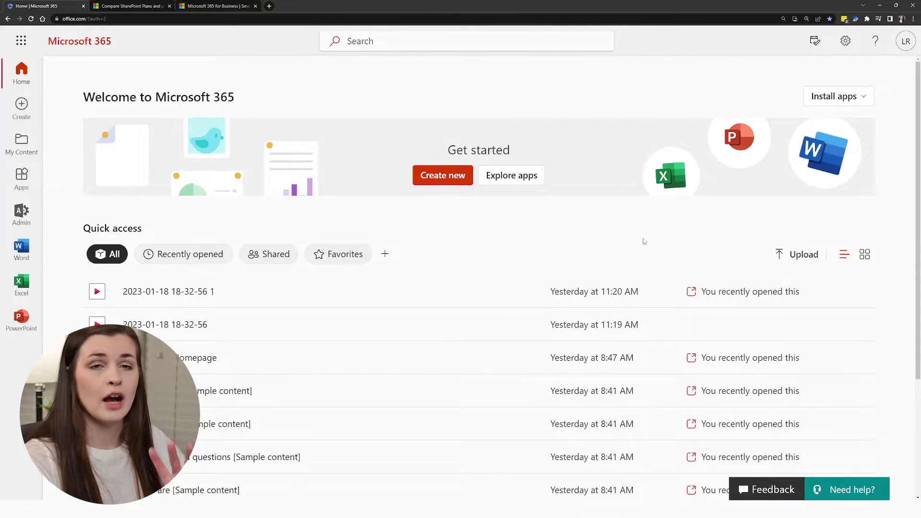
# Review the SharePoint Online plan comparison and check the signed-in account details on the Microsoft 365 home page.
pyautogui.click(129, 6)
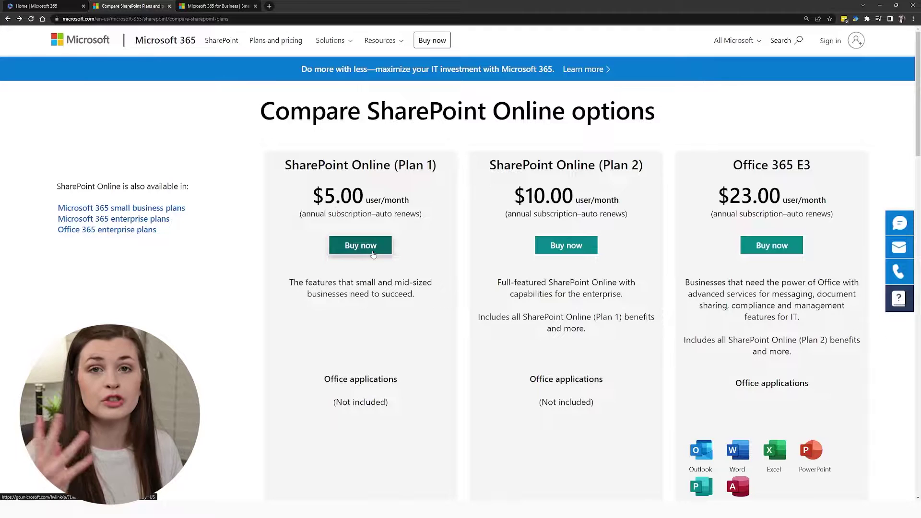
pyautogui.click(67, 6)
pyautogui.click(898, 48)
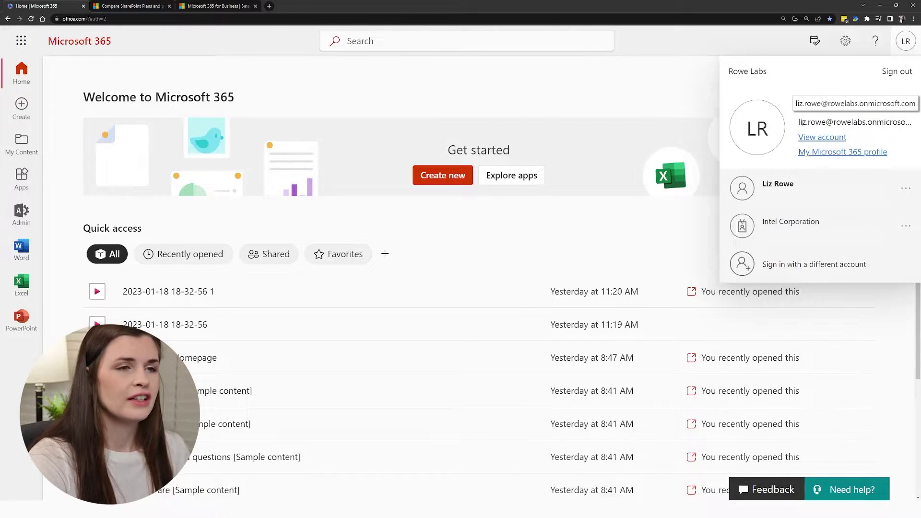
pyautogui.click(412, 69)
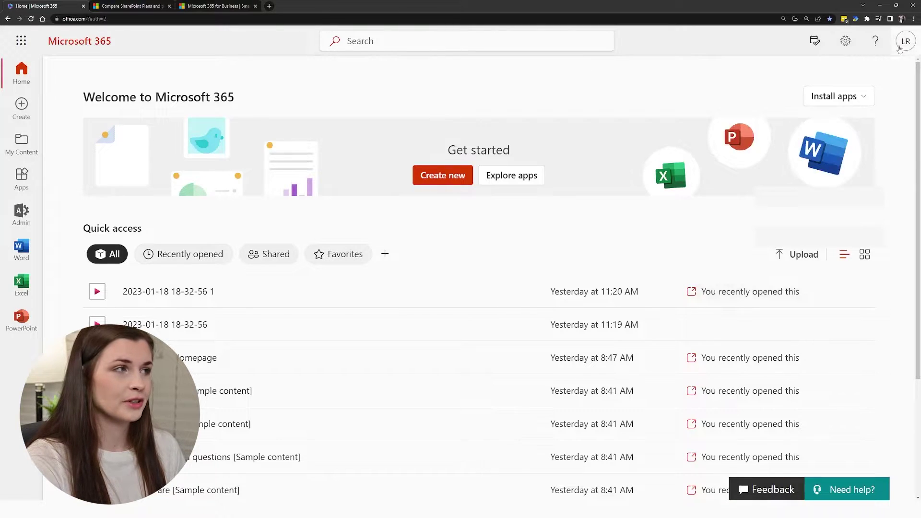
# Close the SharePoint plan comparison page and look over the Microsoft 365 Business plans before returning to the home page.
pyautogui.click(169, 7)
pyautogui.click(143, 6)
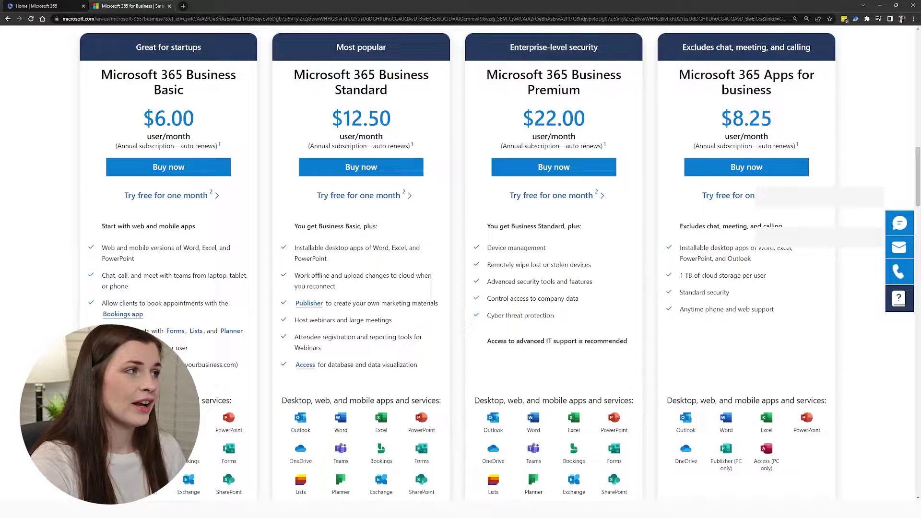
pyautogui.click(38, 6)
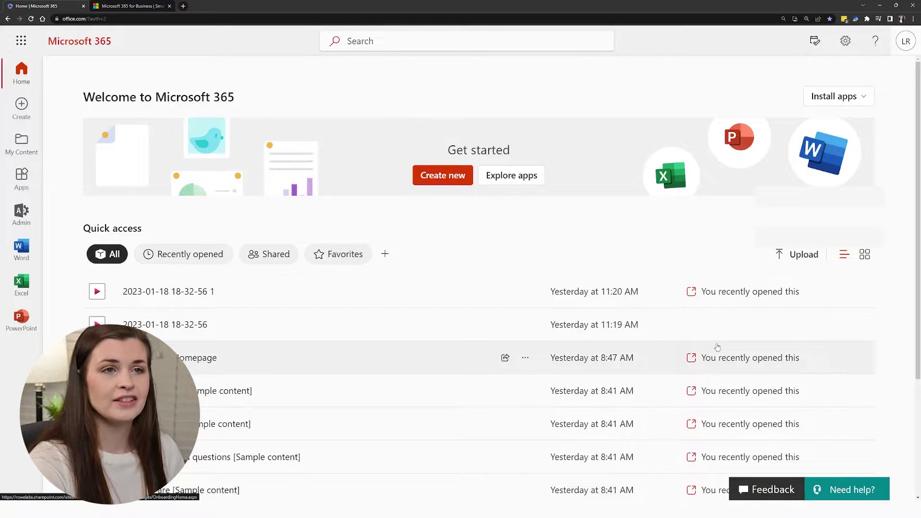
# Check the signed-in account details and compare the apps included in the Microsoft 365 Business plans, closing the plans page.
pyautogui.click(906, 41)
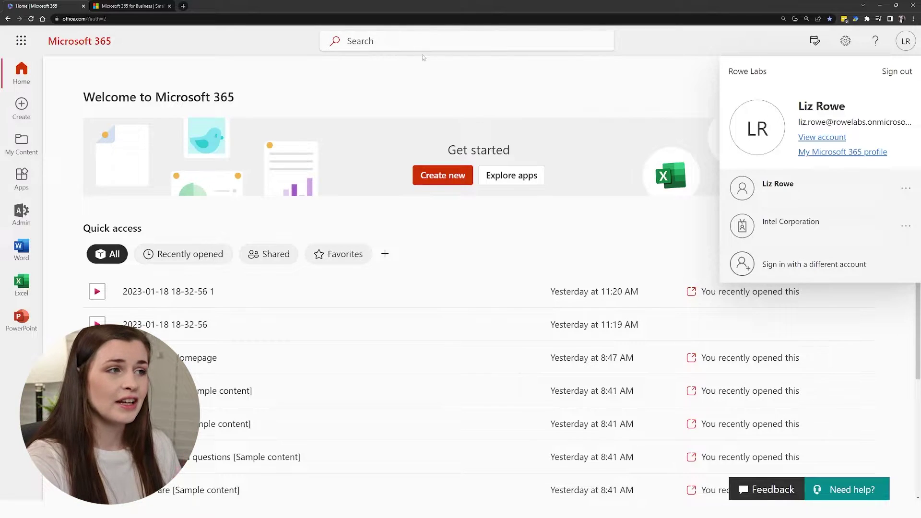
pyautogui.click(527, 118)
pyautogui.click(130, 6)
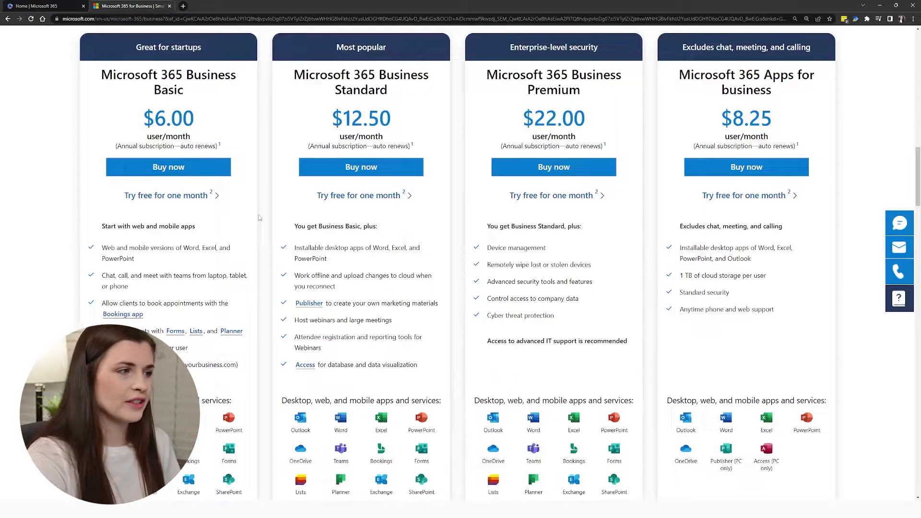
pyautogui.scroll(-1, 268, 399)
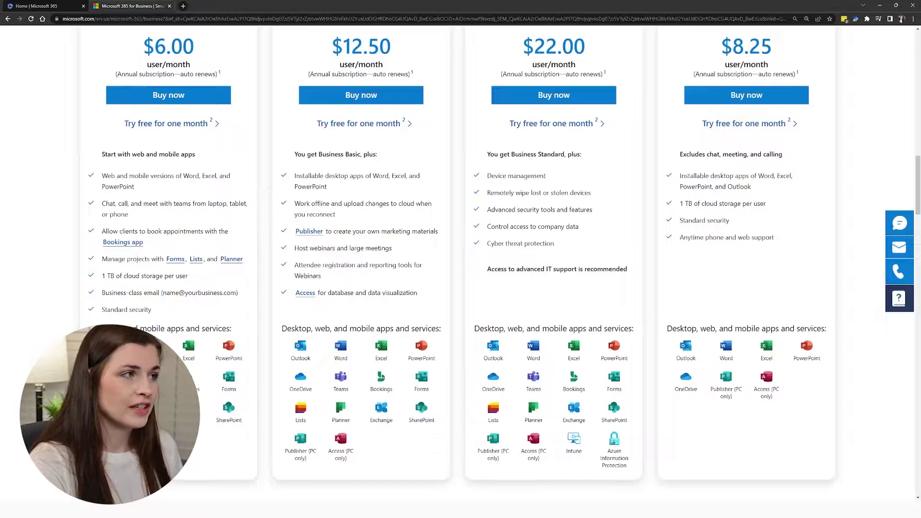
pyautogui.click(170, 7)
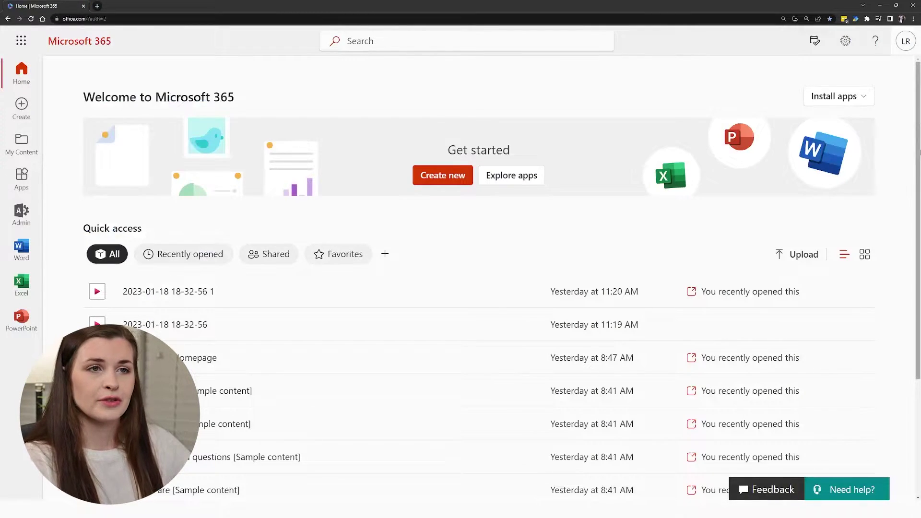
pyautogui.click(905, 41)
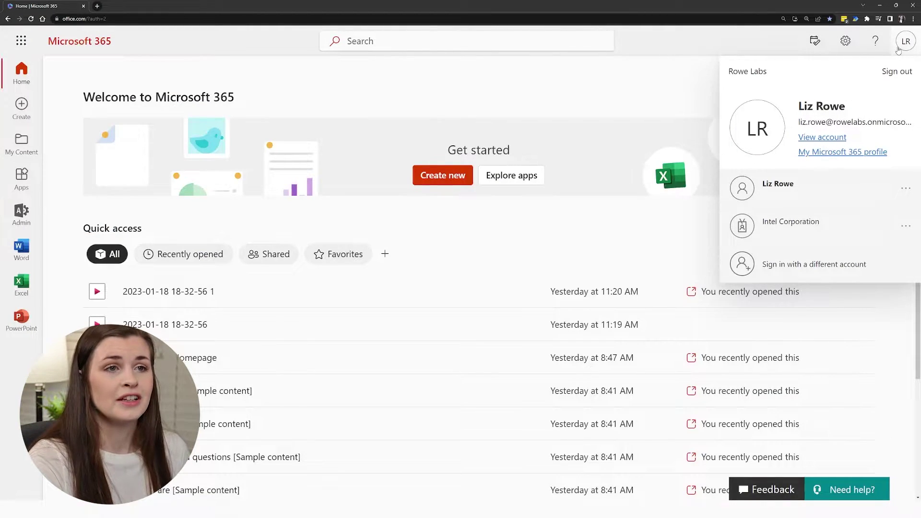
pyautogui.press('Escape')
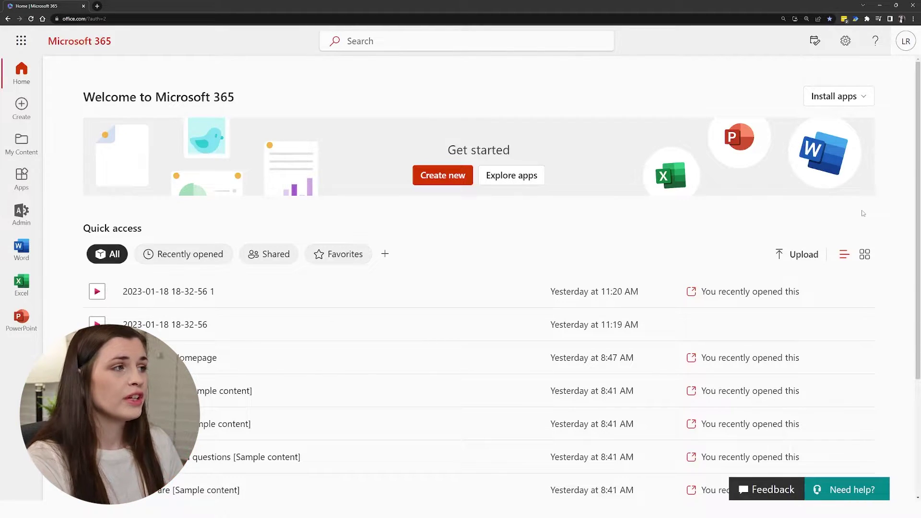
# Search Microsoft 365 for "share", open the SharePoint app and enlarge its start page.
pyautogui.click(406, 42)
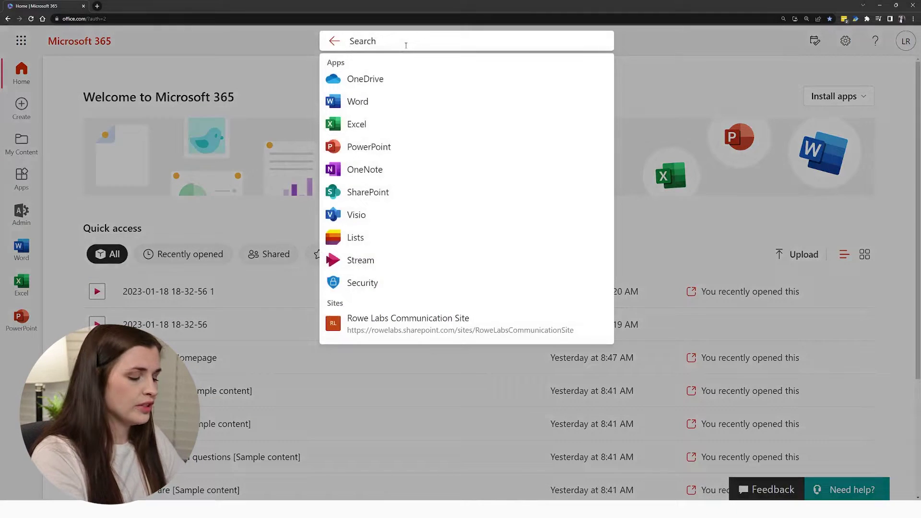
pyautogui.write('share')
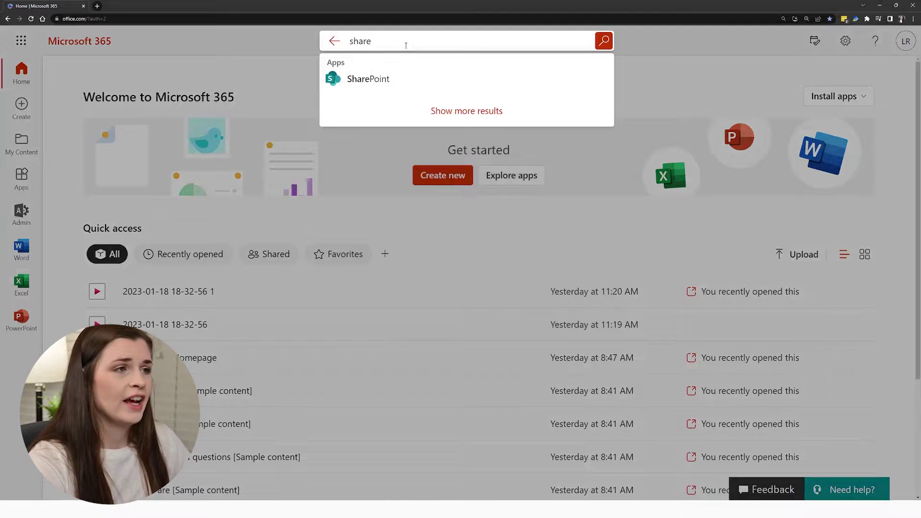
pyautogui.click(358, 87)
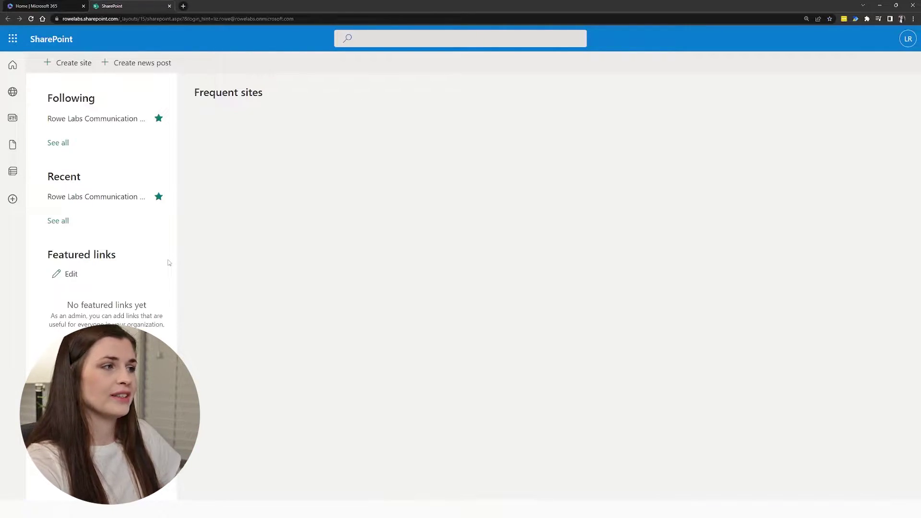
pyautogui.hotkey('ctrl', '+')
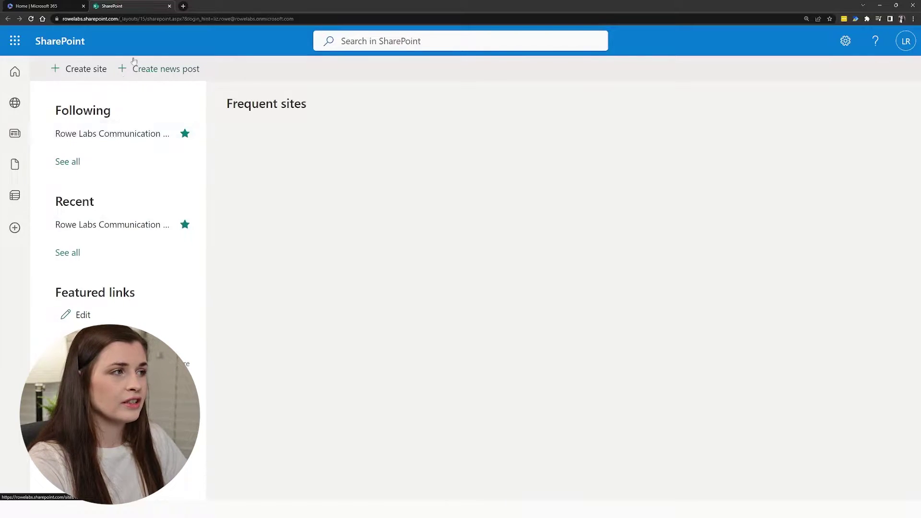
# View the site types offered for a new site, cancel the creation and open the followed Rowe Labs Communication Site.
pyautogui.click(87, 69)
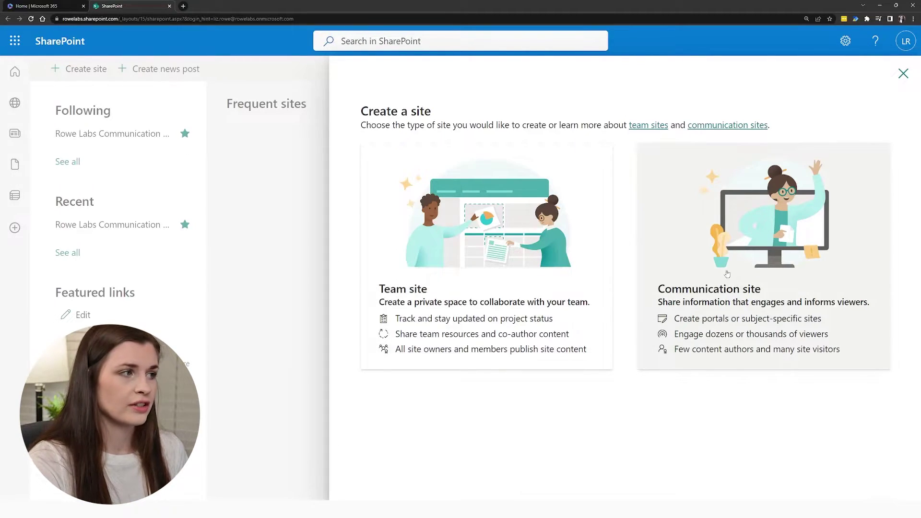
pyautogui.click(245, 161)
pyautogui.click(496, 299)
pyautogui.click(142, 135)
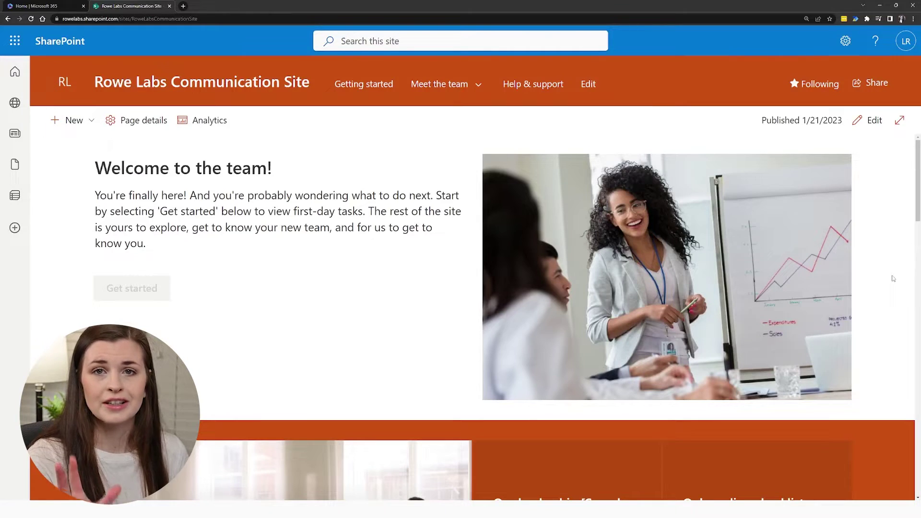
# Check the signed-in account details and view the kinds of new items that can be added to the site.
pyautogui.click(908, 42)
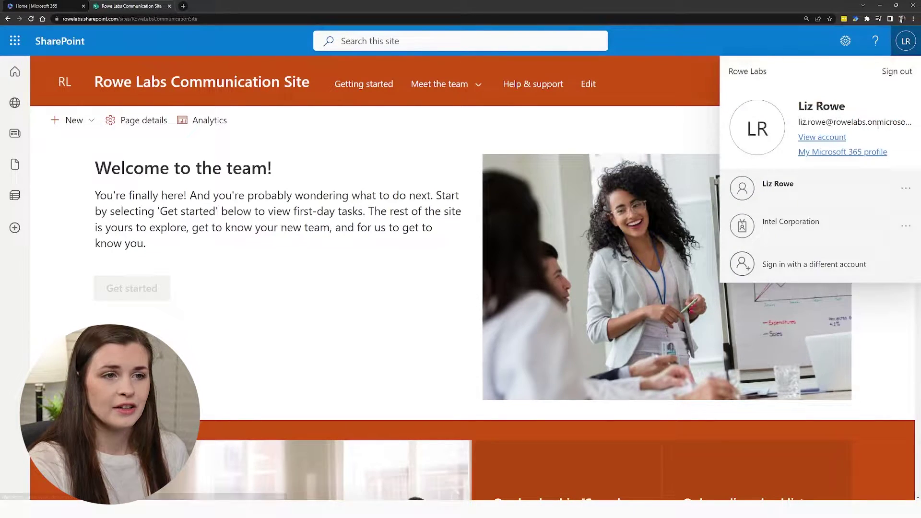
pyautogui.click(908, 44)
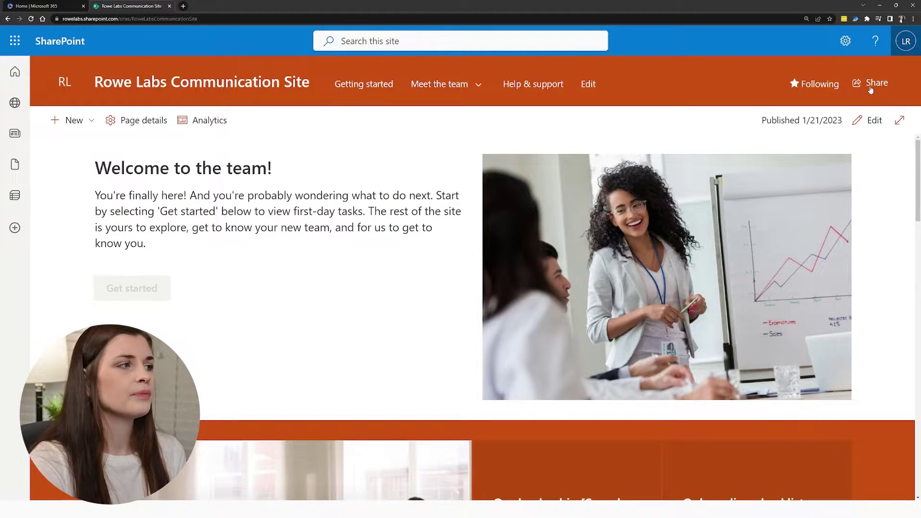
pyautogui.click(77, 126)
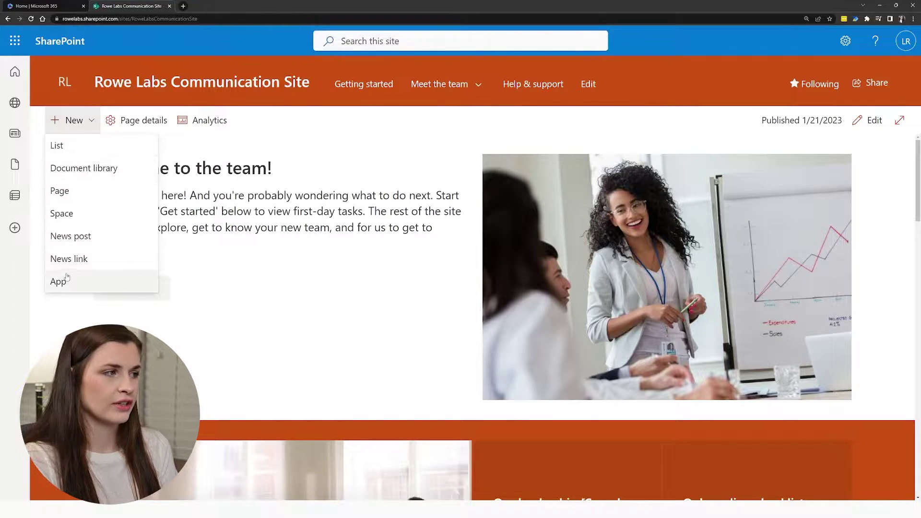
pyautogui.click(905, 154)
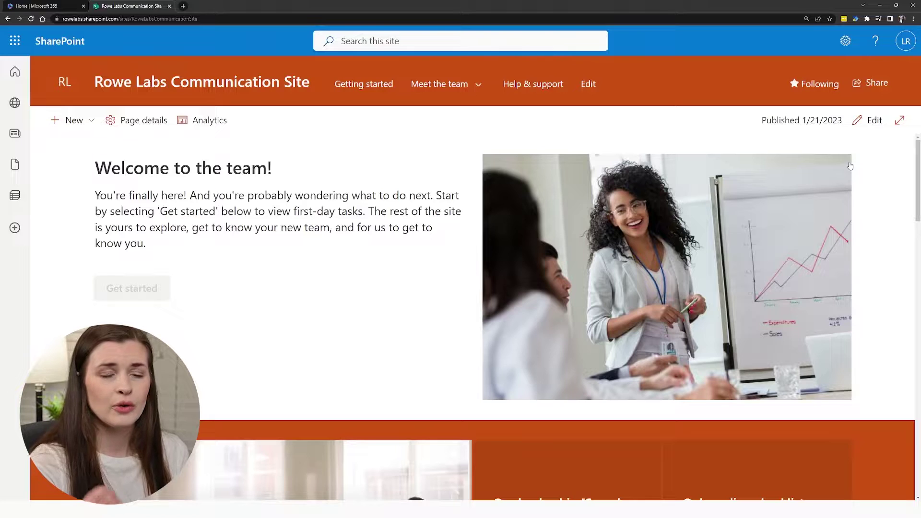
# Look through Microsoft's site templates for the communication site and close the template selection and settings without applying one.
pyautogui.click(846, 42)
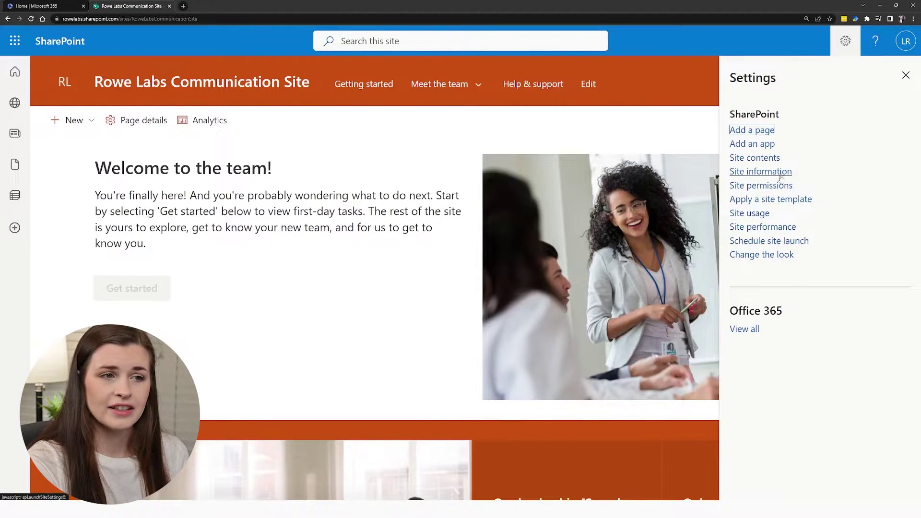
pyautogui.click(773, 200)
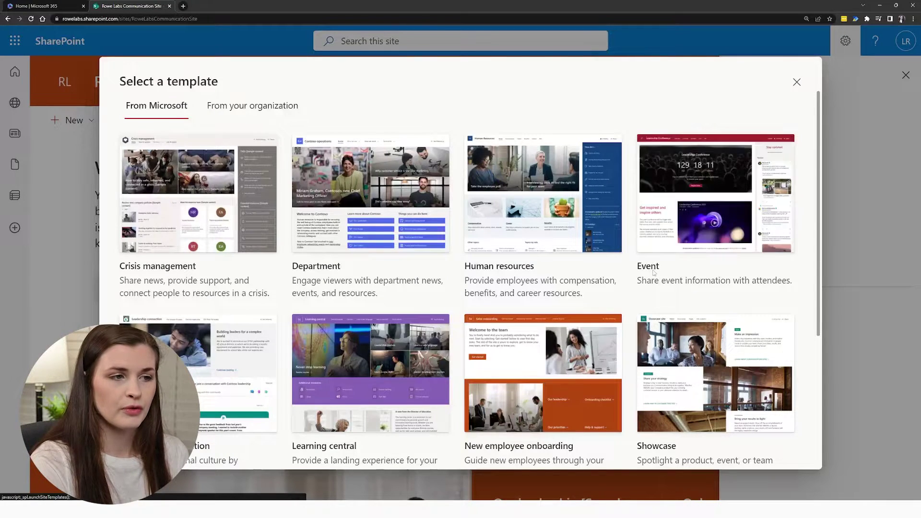
pyautogui.scroll(-4, 595, 268)
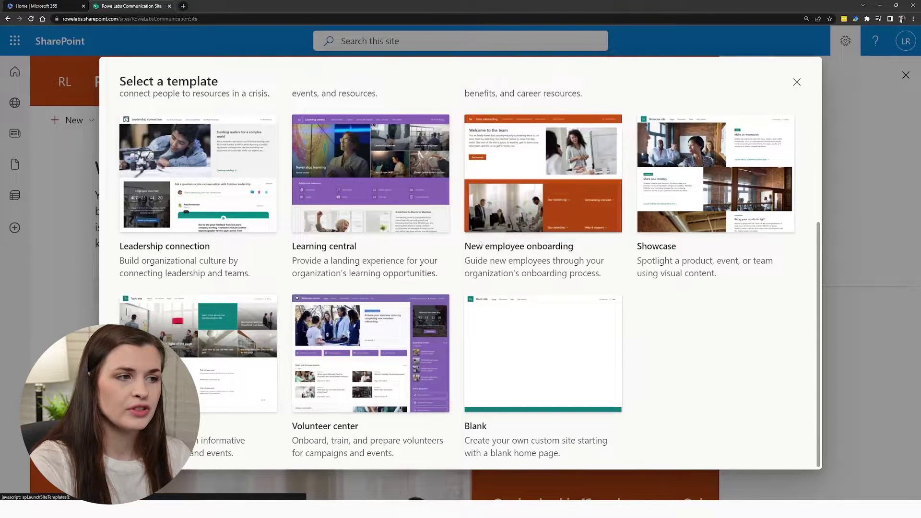
pyautogui.click(796, 83)
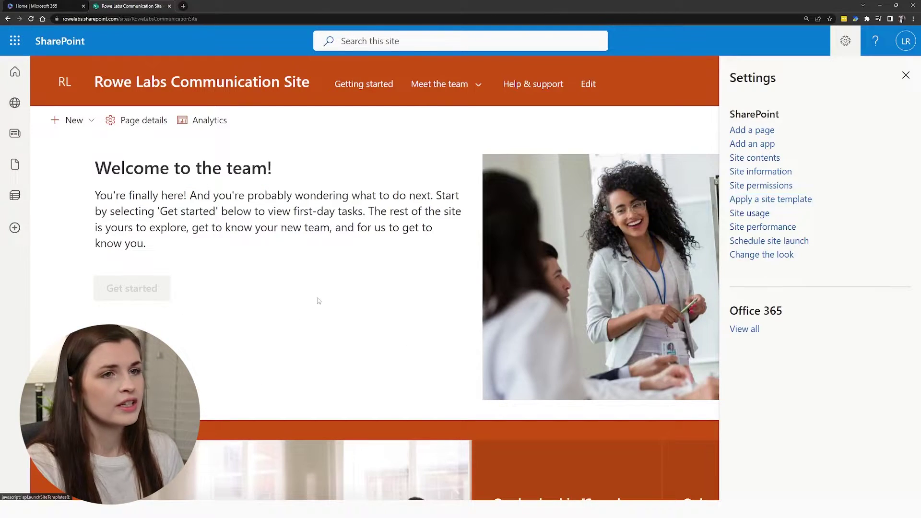
pyautogui.click(906, 75)
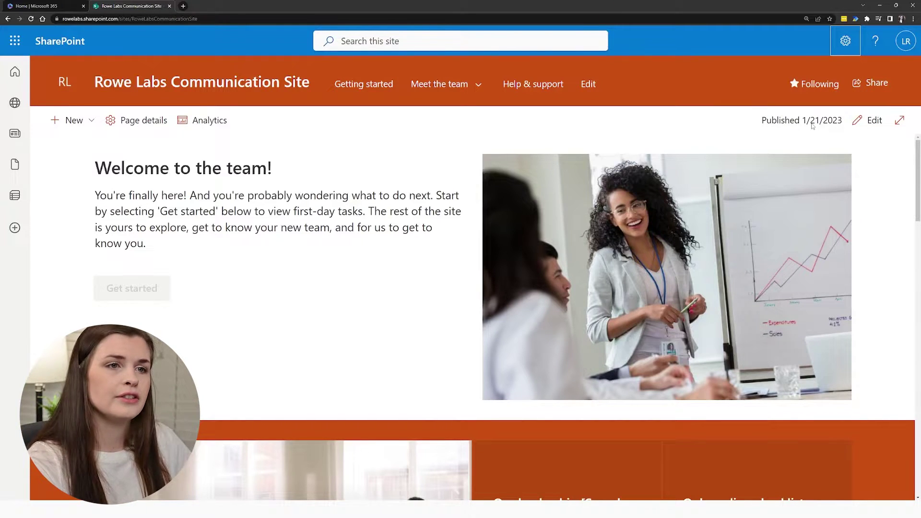
# Open the site's home page for editing and select the image web part beside the welcome text.
pyautogui.click(869, 120)
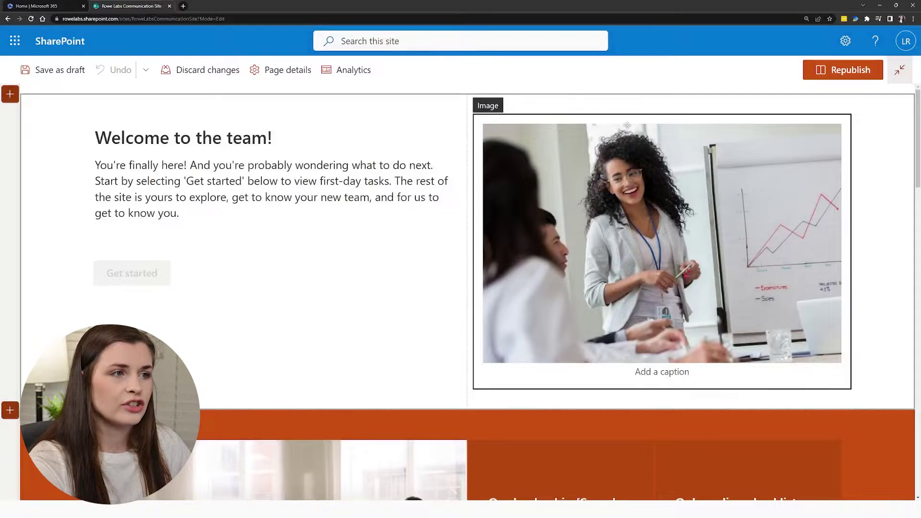
pyautogui.moveTo(535, 118); pyautogui.dragTo(538, 144)
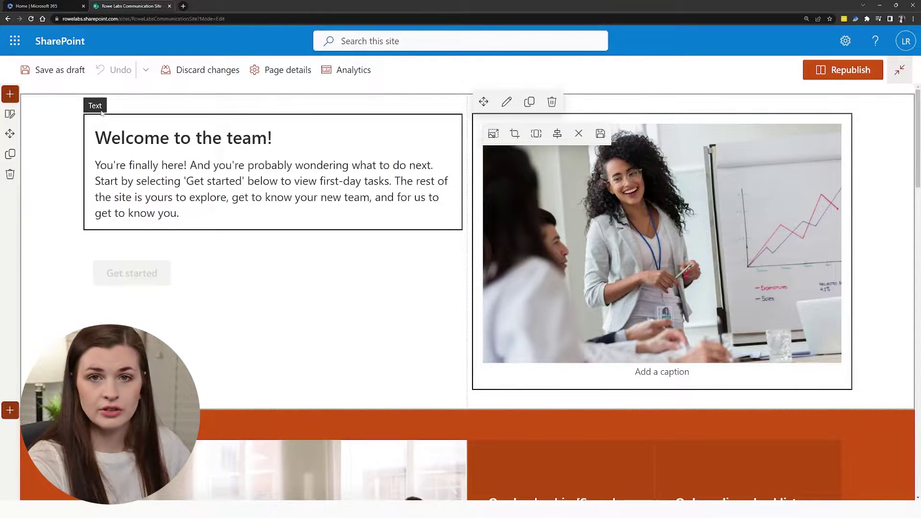
# View the section layouts available above the welcome section and close the choices without adding one.
pyautogui.click(11, 95)
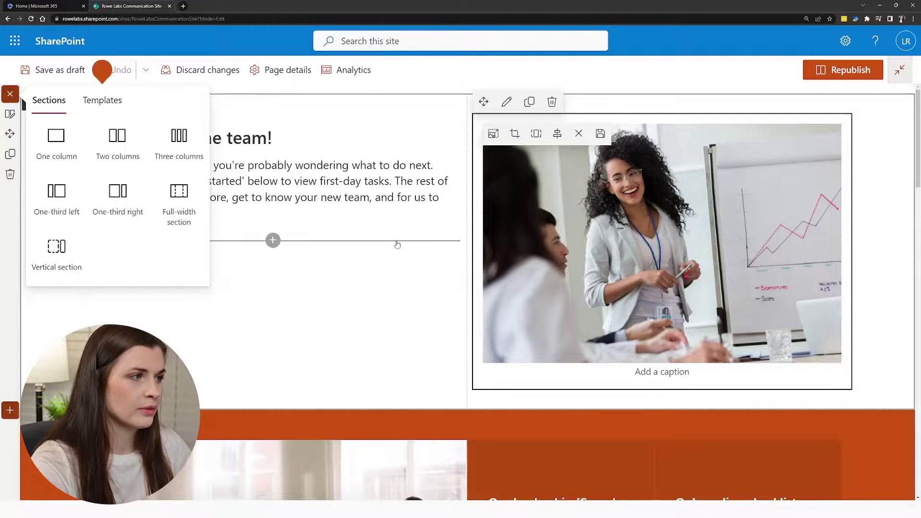
pyautogui.click(397, 242)
pyautogui.click(403, 215)
pyautogui.click(56, 159)
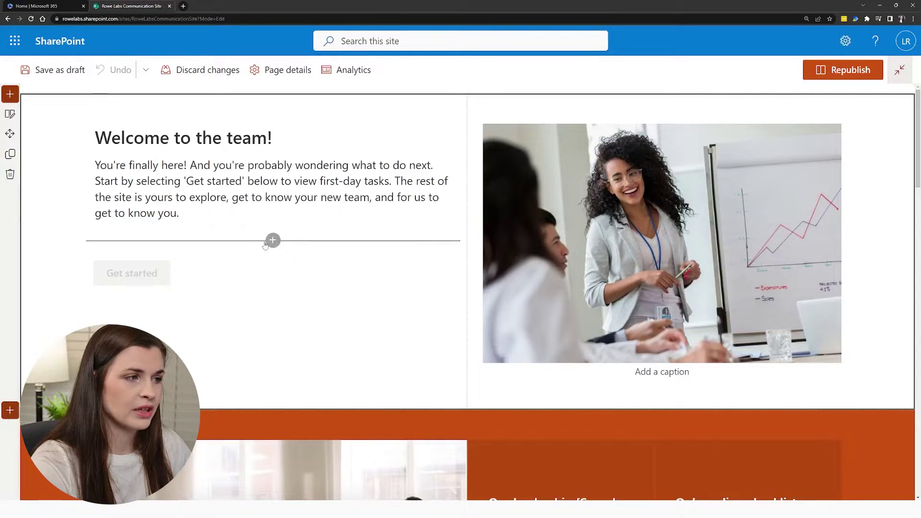
# Browse the web parts that can be inserted below the welcome text and search them for "text", clearing the search when done.
pyautogui.click(273, 241)
pyautogui.scroll(-3, 319, 323)
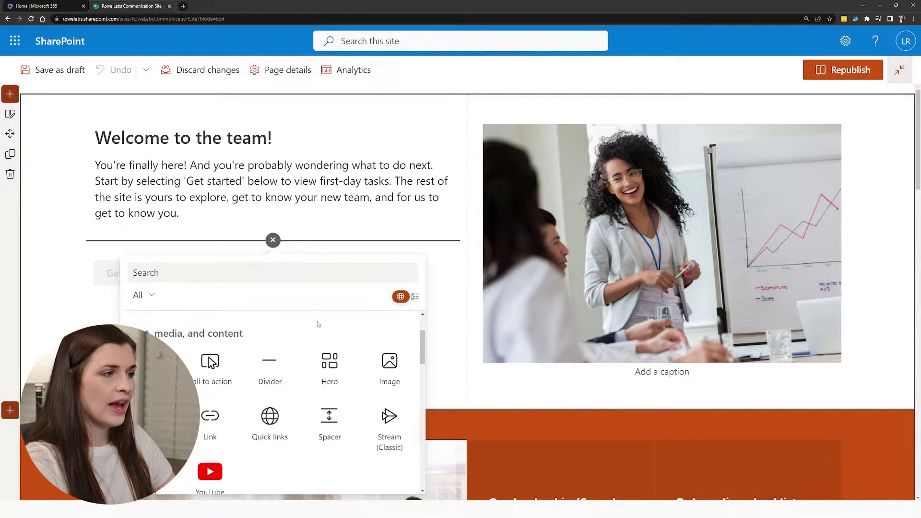
pyautogui.scroll(2, 221, 321)
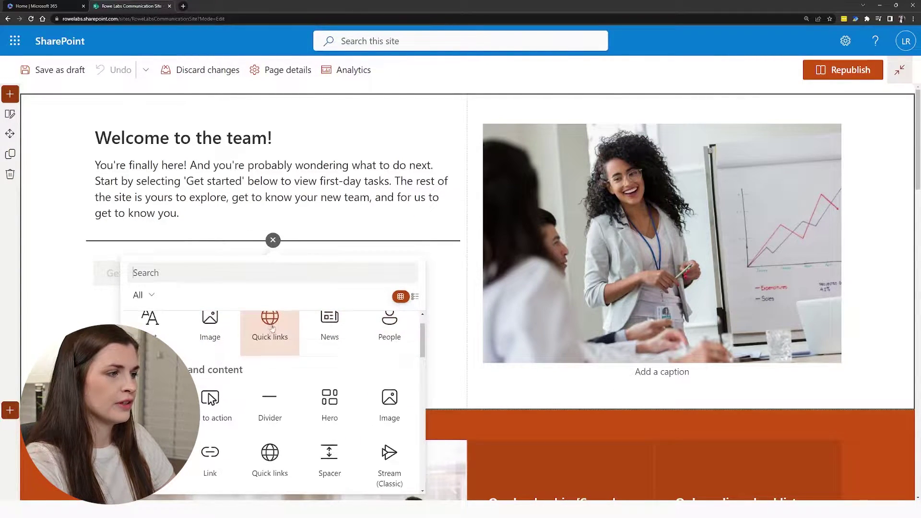
pyautogui.scroll(1, 269, 331)
pyautogui.write('text')
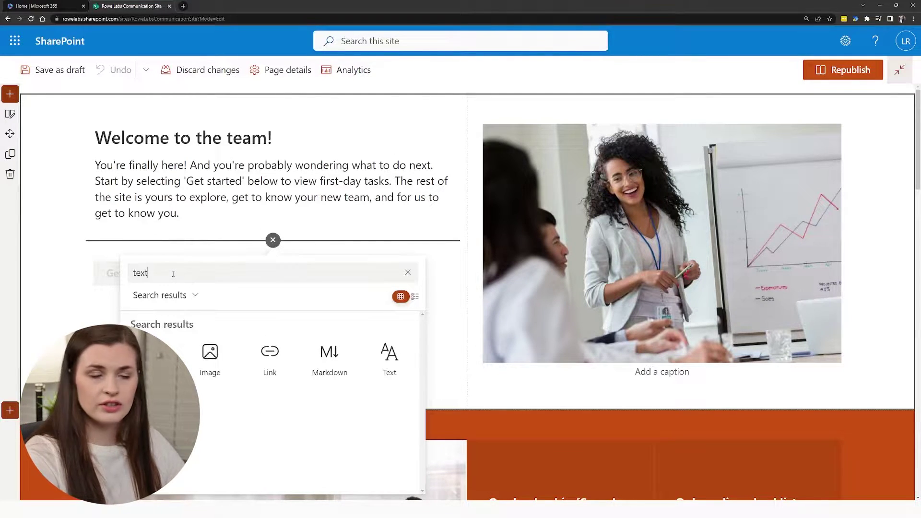
pyautogui.click(408, 272)
# Look through the web part categories, search for "embed", and close the choices without adding a web part.
pyautogui.scroll(-3, 267, 351)
pyautogui.scroll(1, 298, 384)
pyautogui.scroll(-3, 329, 389)
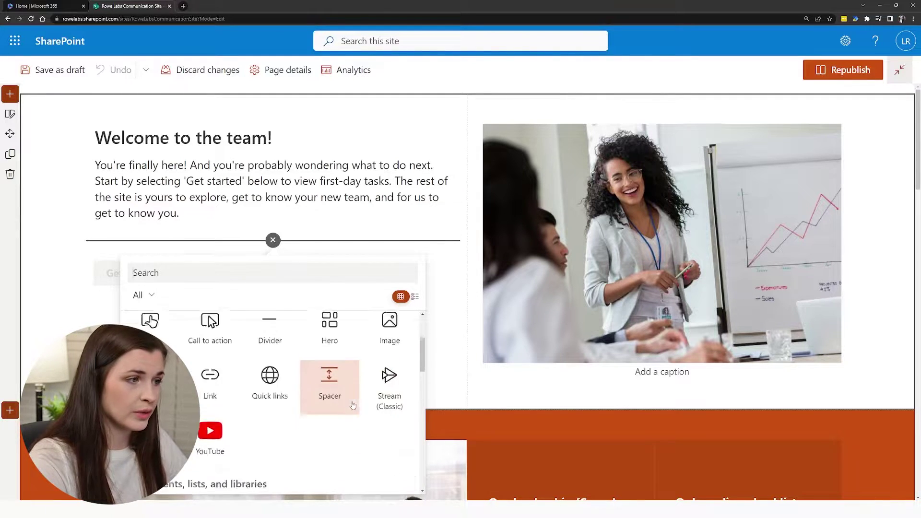
pyautogui.click(160, 273)
pyautogui.write('embed')
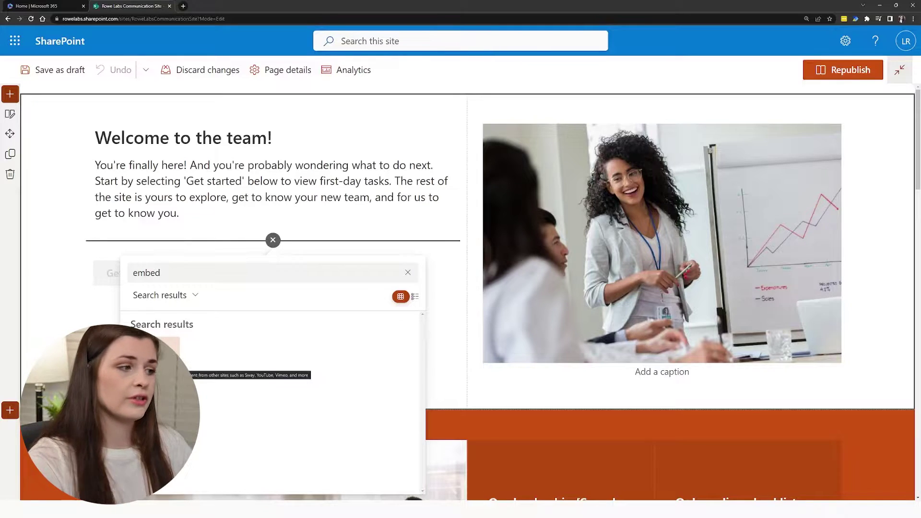
pyautogui.click(409, 274)
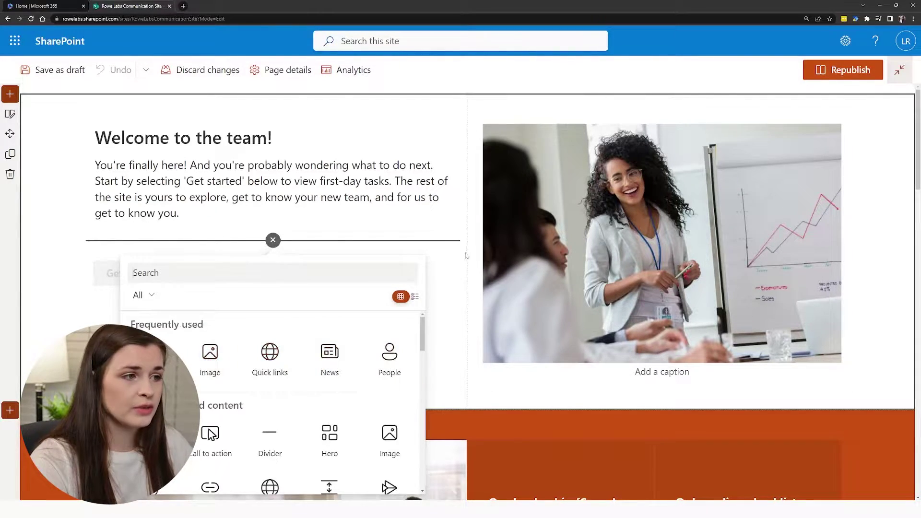
pyautogui.click(420, 220)
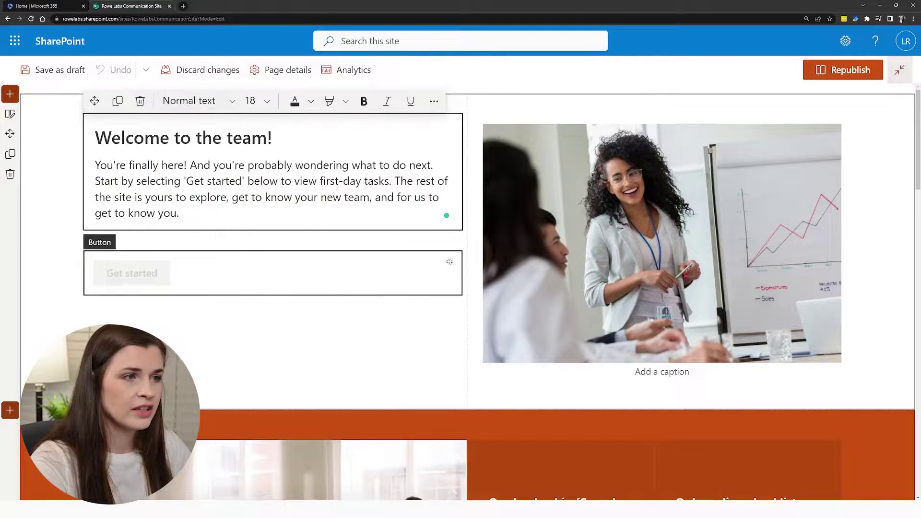
# View the link, text overlay and alternative text properties of the image beside the welcome text, closing them unchanged.
pyautogui.click(552, 123)
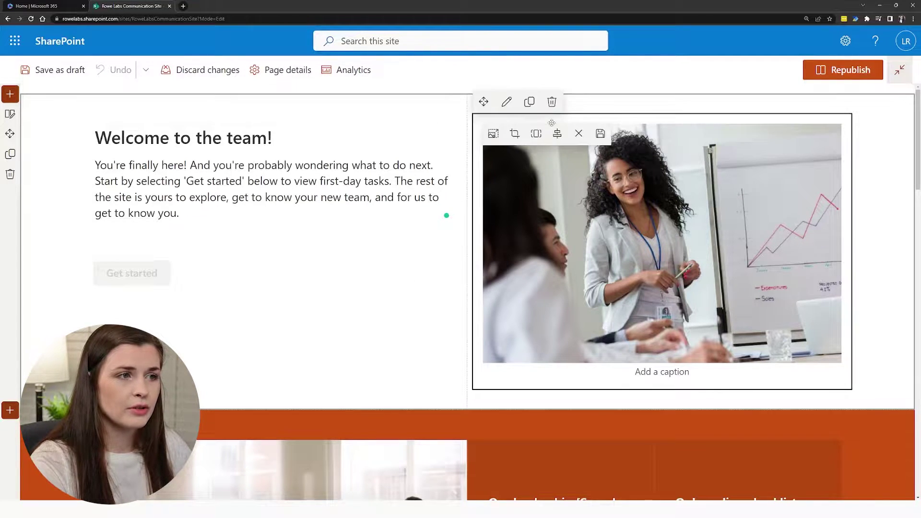
pyautogui.click(507, 102)
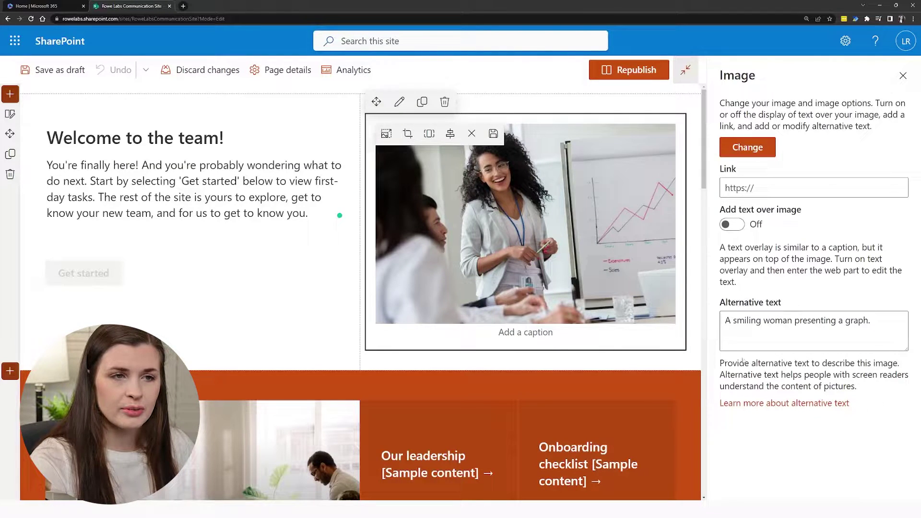
pyautogui.click(903, 75)
# Try the One tile layout on the Hero web part, switch back to Five tiles, and close its properties.
pyautogui.scroll(-3, 319, 326)
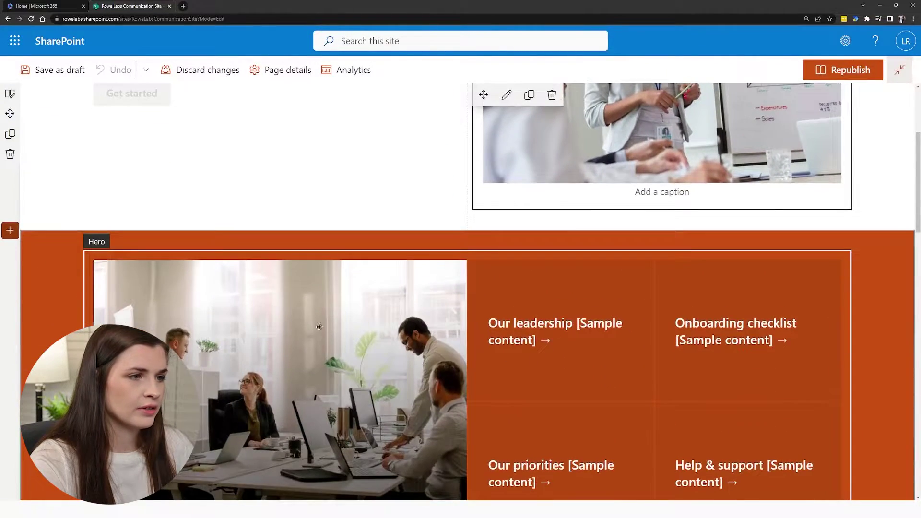
pyautogui.scroll(-2, 319, 326)
pyautogui.click(103, 179)
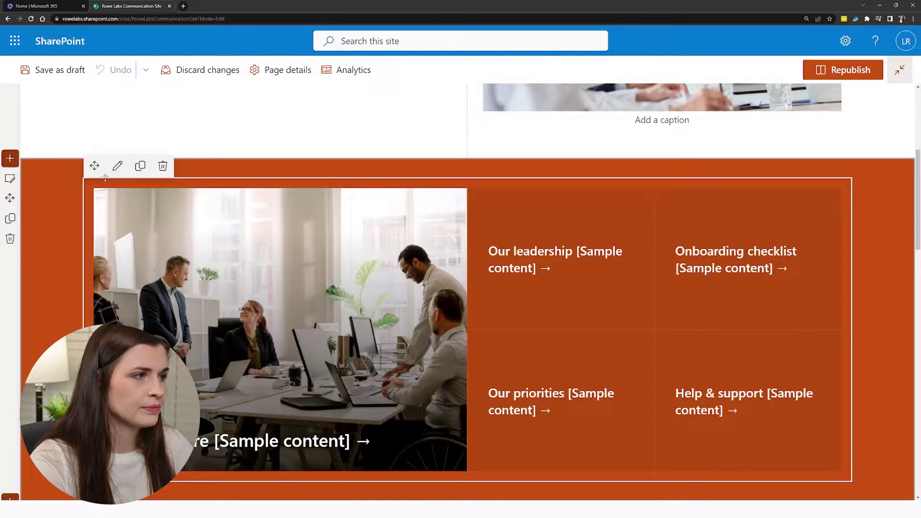
pyautogui.click(117, 165)
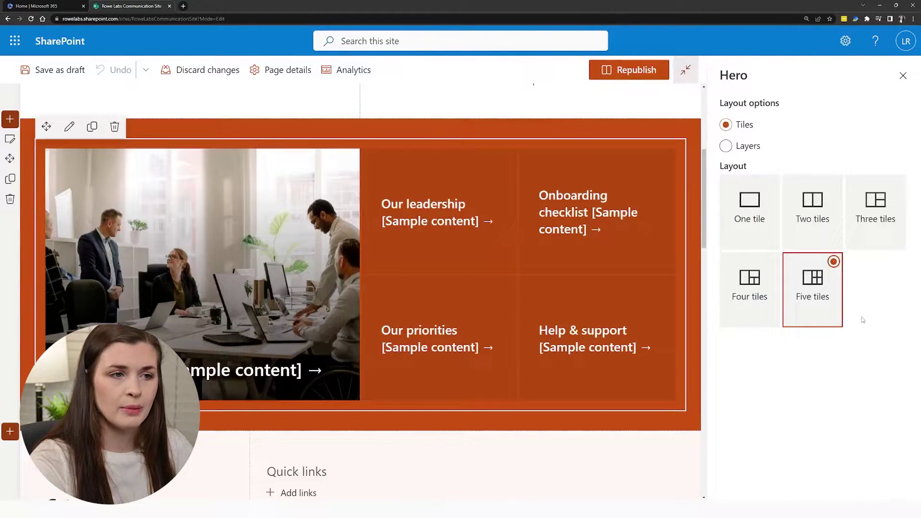
pyautogui.click(770, 218)
pyautogui.click(828, 307)
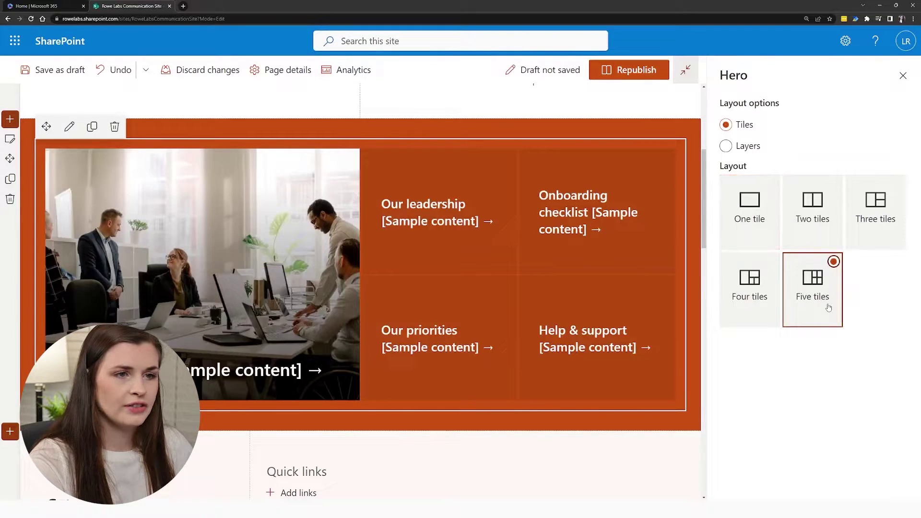
pyautogui.click(903, 75)
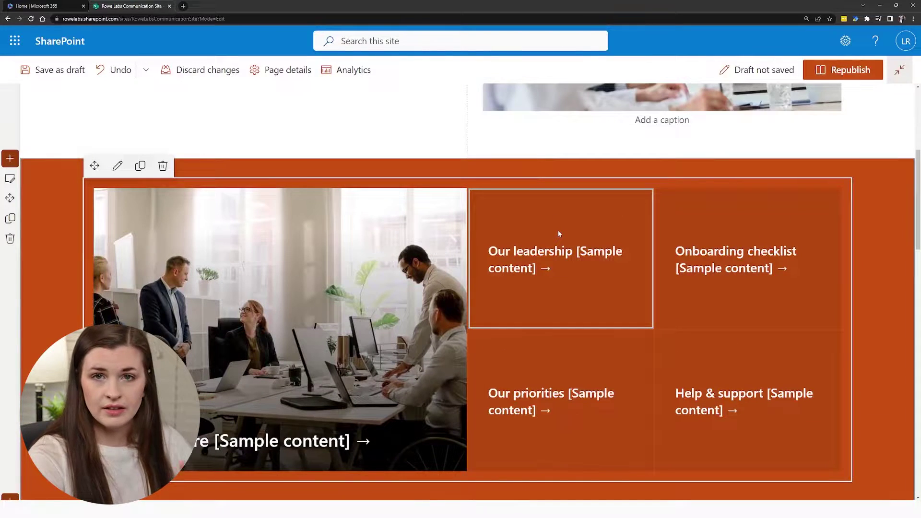
# Review the link, title and background image settings of the Hero's "Our leadership" tile and the link settings of the "Onboarding checklist" tile.
pyautogui.click(617, 313)
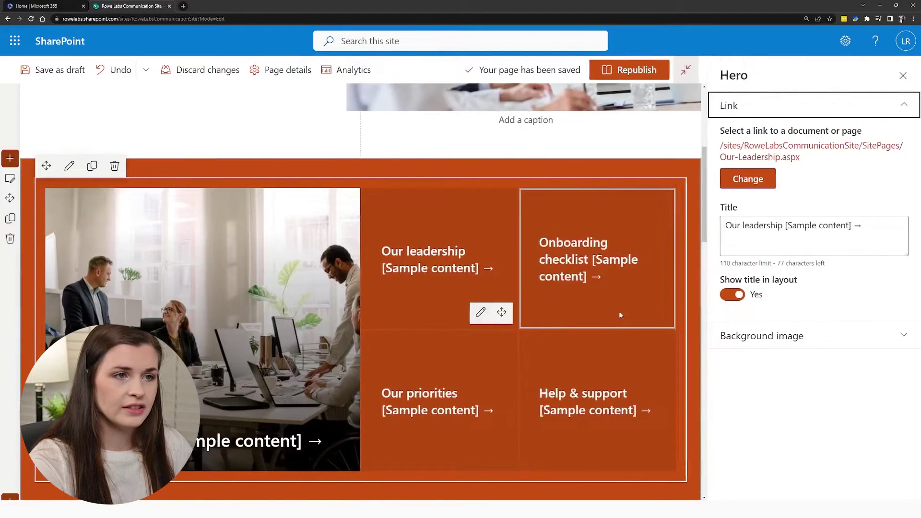
pyautogui.click(847, 111)
pyautogui.click(845, 110)
pyautogui.click(773, 337)
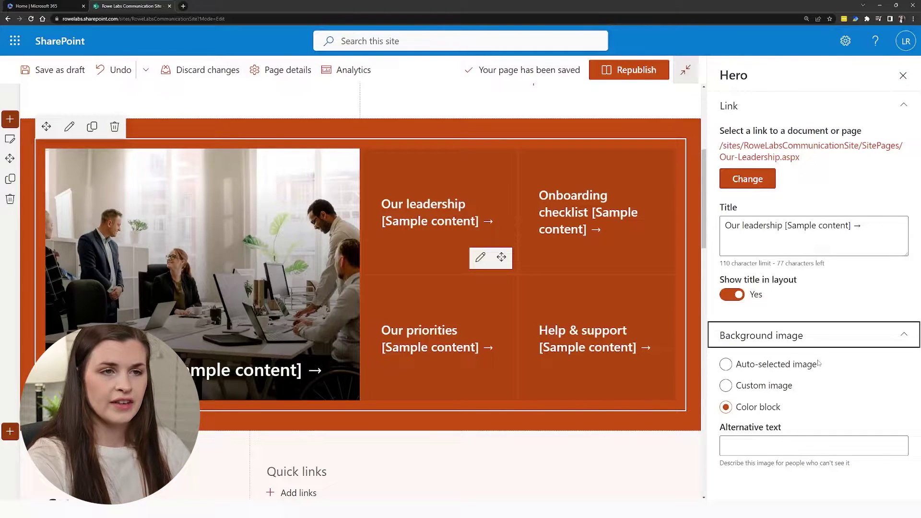
pyautogui.click(903, 75)
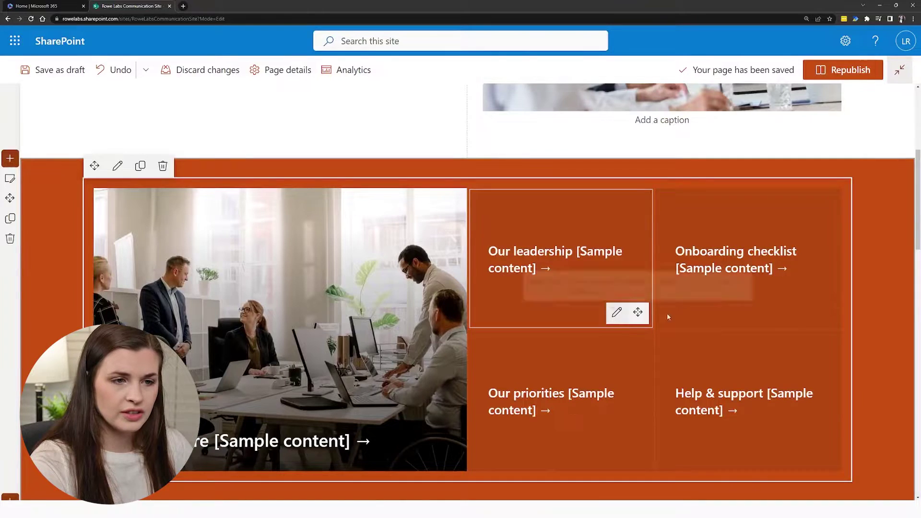
pyautogui.click(802, 313)
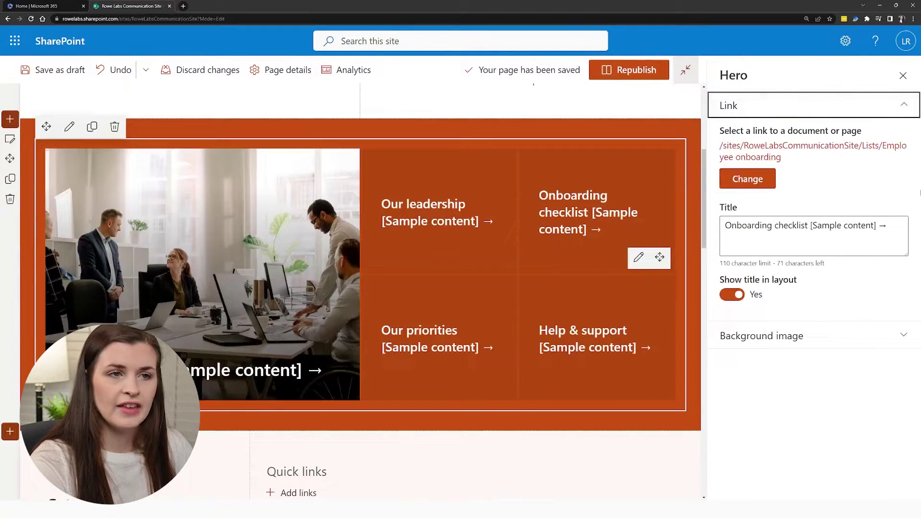
pyautogui.click(903, 75)
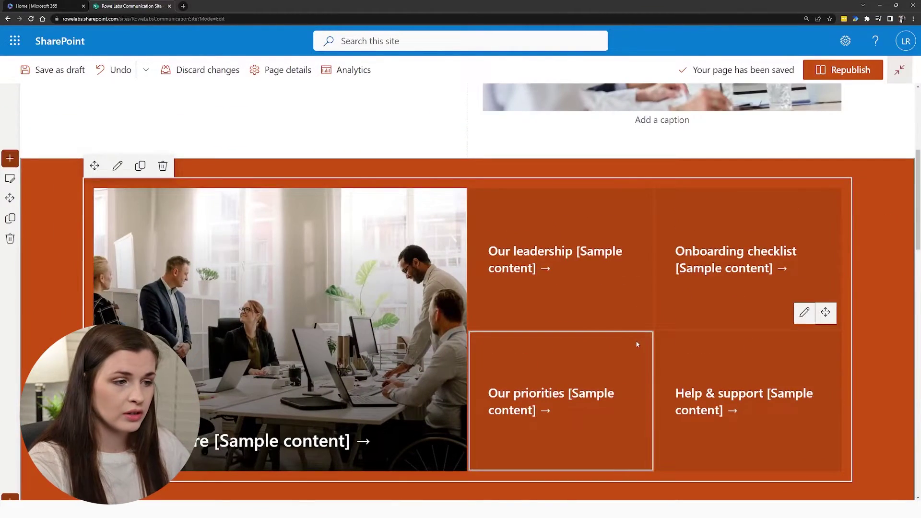
# View the Quick links web part's layout options and the formatting options of the Jump Start Onboarding text beside it.
pyautogui.scroll(-3, 638, 344)
pyautogui.scroll(-3, 637, 344)
pyautogui.click(406, 261)
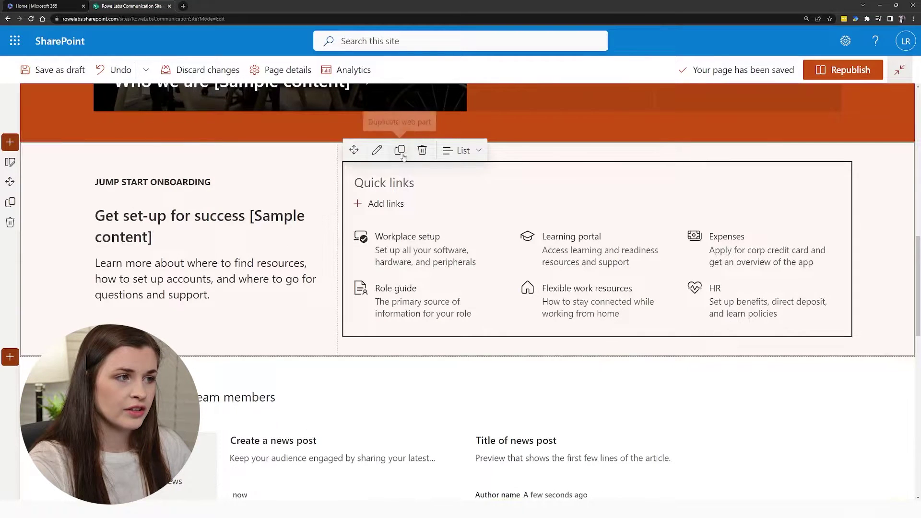
pyautogui.click(376, 151)
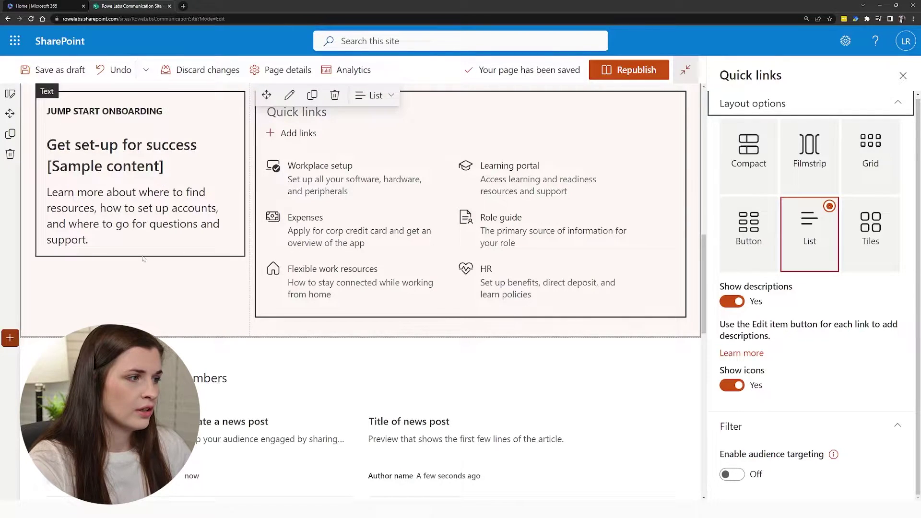
pyautogui.click(176, 256)
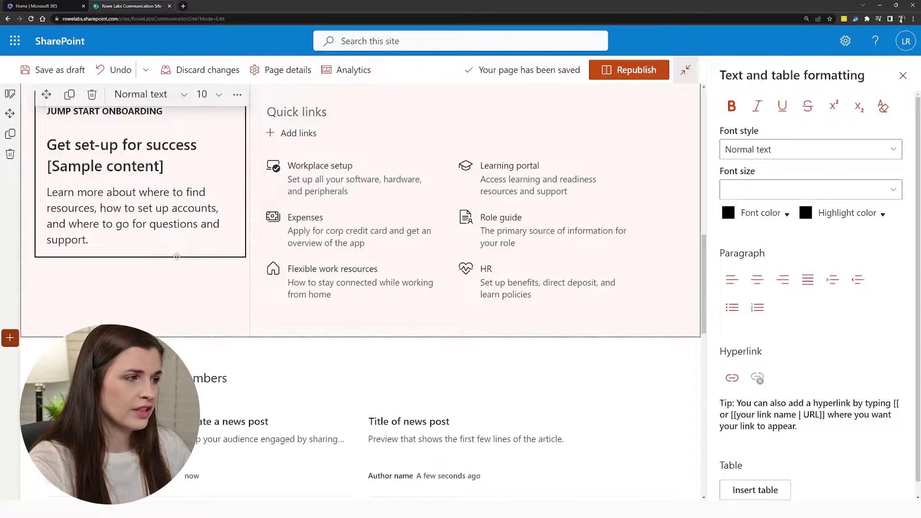
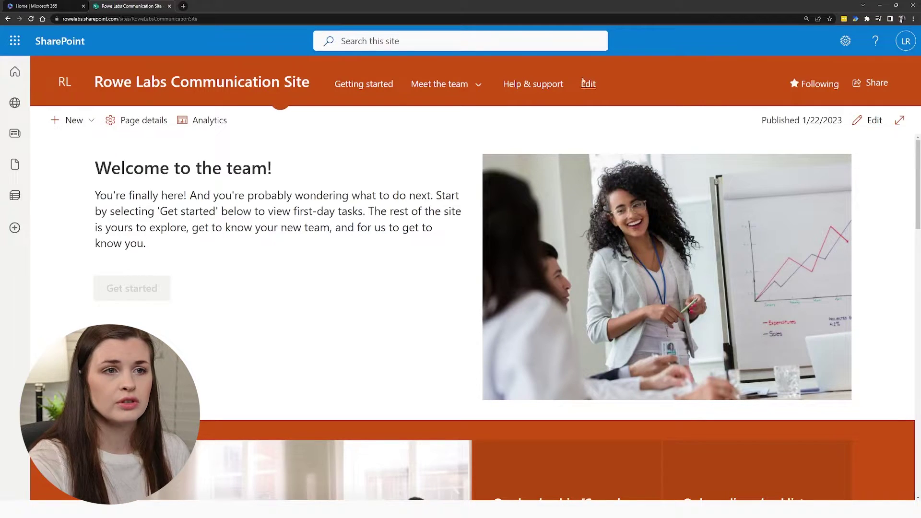
# Open the site's permissions, view the form for sharing the site with users or groups, and close it without adding anyone.
pyautogui.click(846, 42)
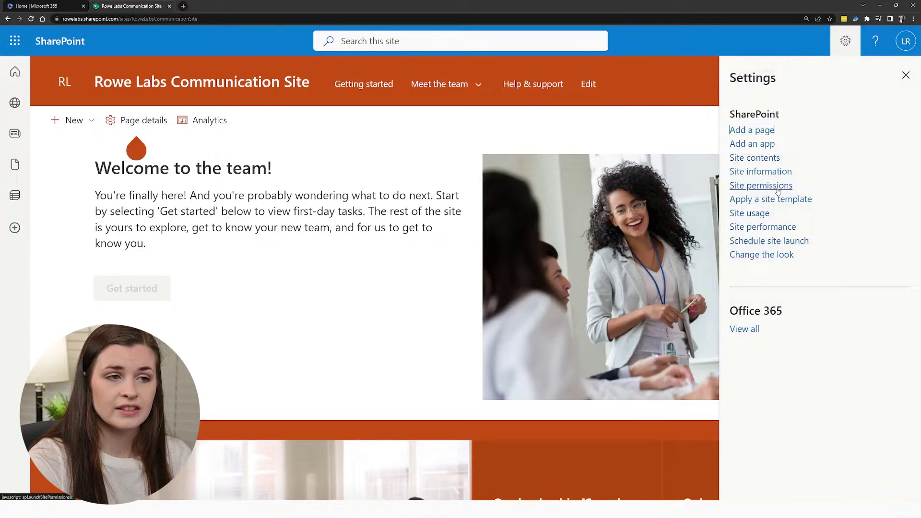
pyautogui.click(780, 192)
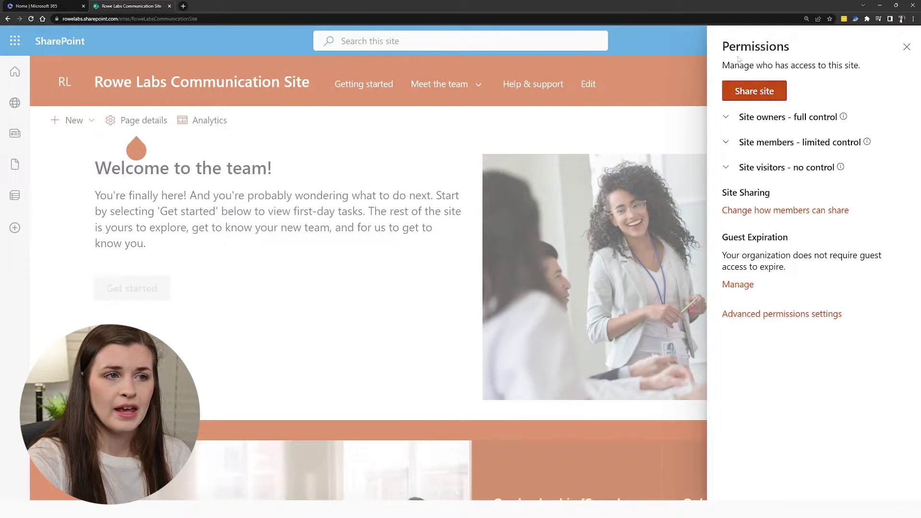
pyautogui.click(749, 97)
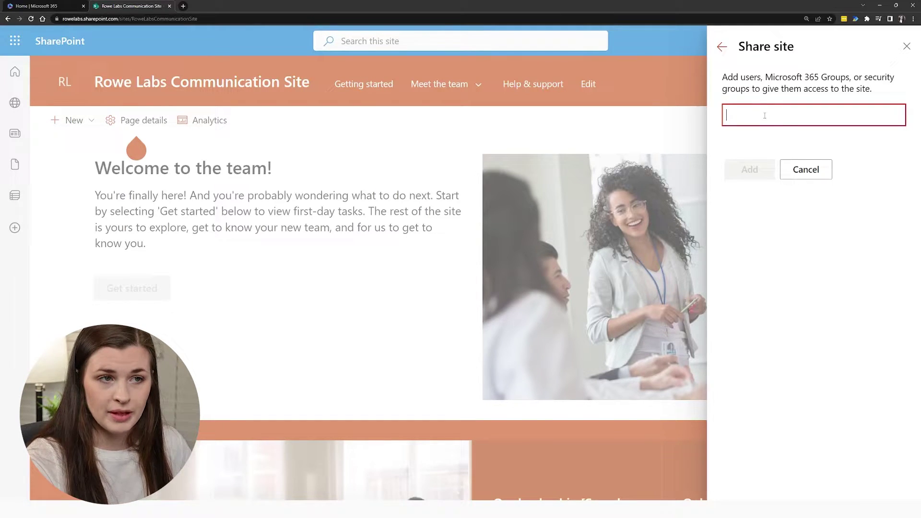
pyautogui.click(907, 46)
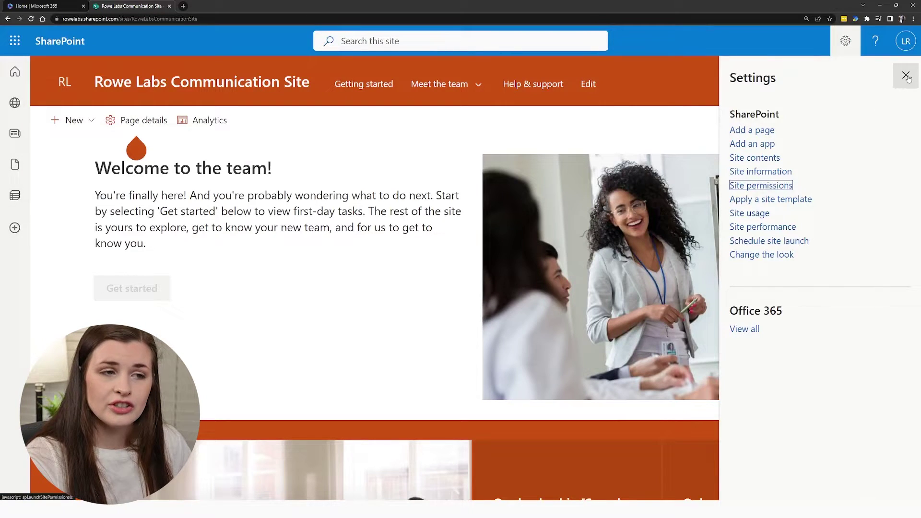
# Reopen the site permissions and check who is listed under site owners, site members and site visitors.
pyautogui.click(770, 188)
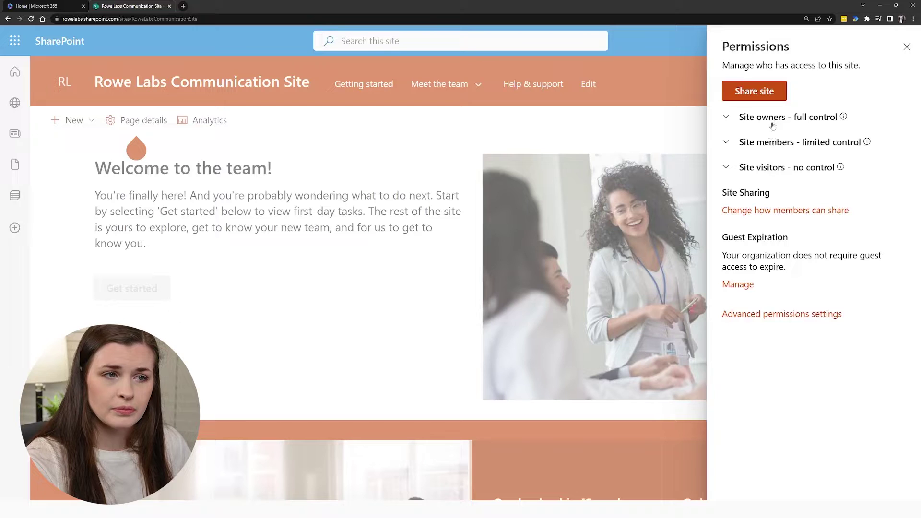
pyautogui.click(778, 145)
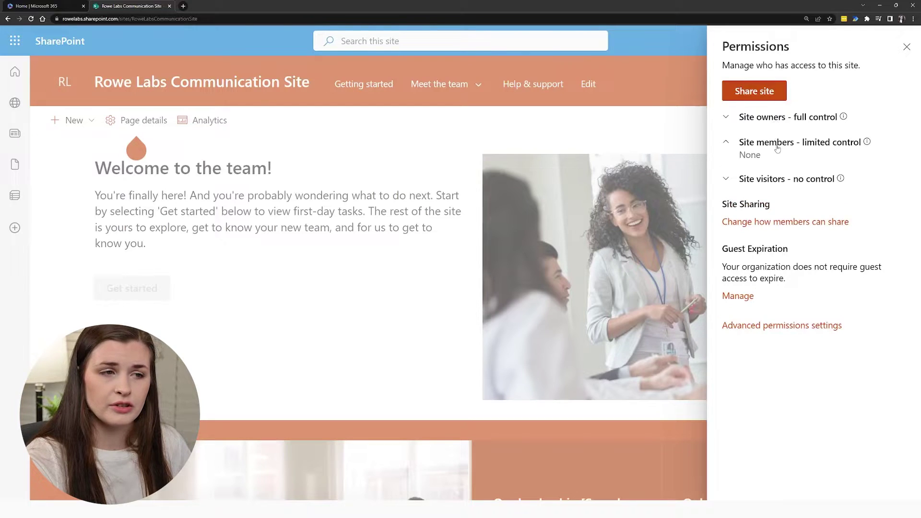
pyautogui.click(771, 121)
pyautogui.click(778, 214)
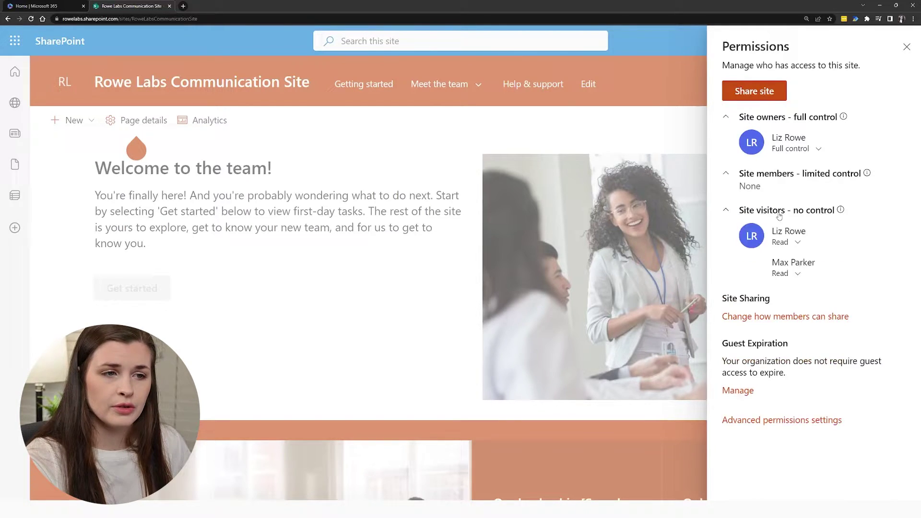
pyautogui.click(771, 212)
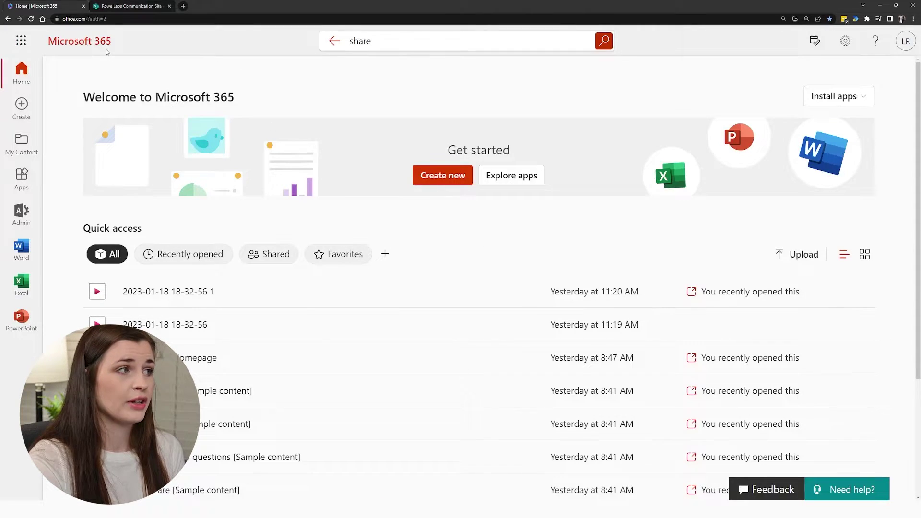
# Go from the Microsoft 365 admin center to the SharePoint admin center and open the list of active sites.
pyautogui.click(23, 220)
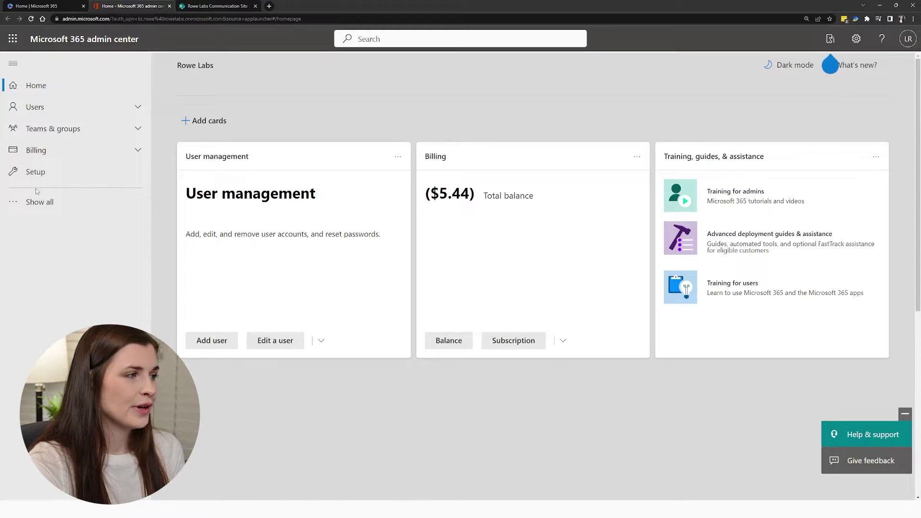
pyautogui.click(38, 202)
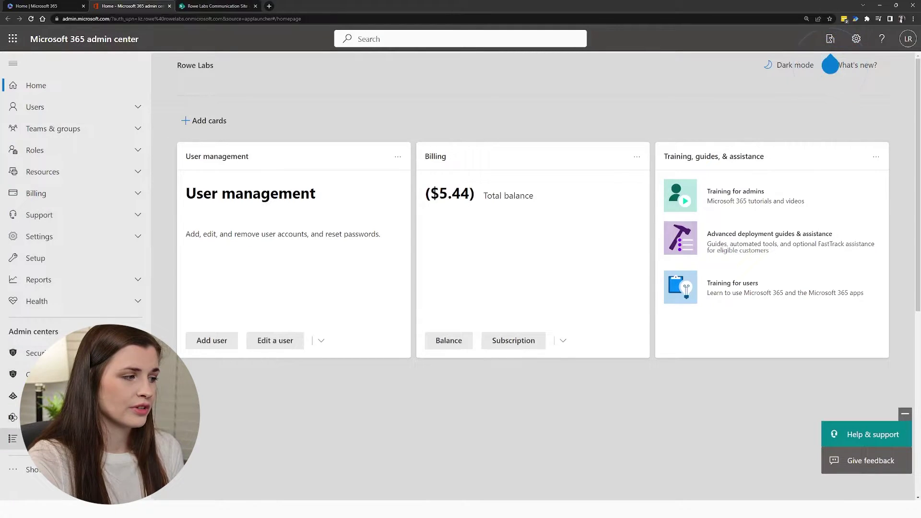
pyautogui.click(12, 418)
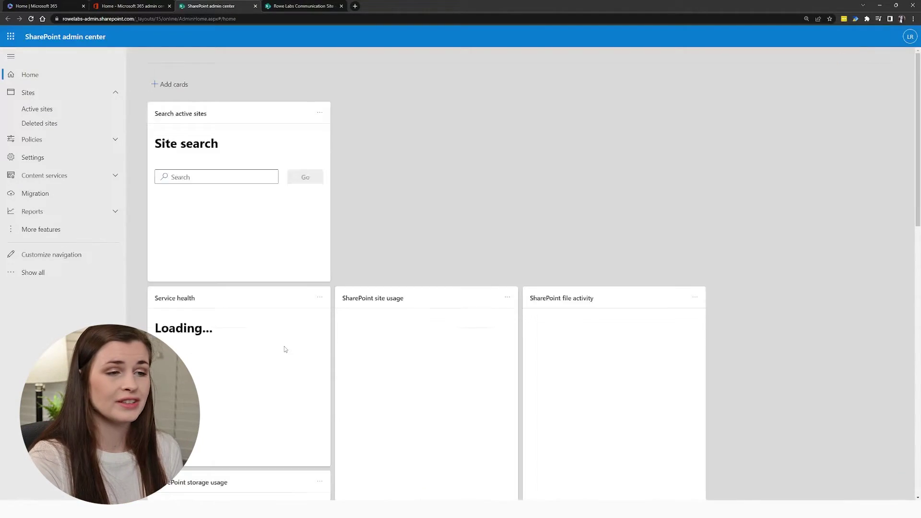
pyautogui.click(77, 112)
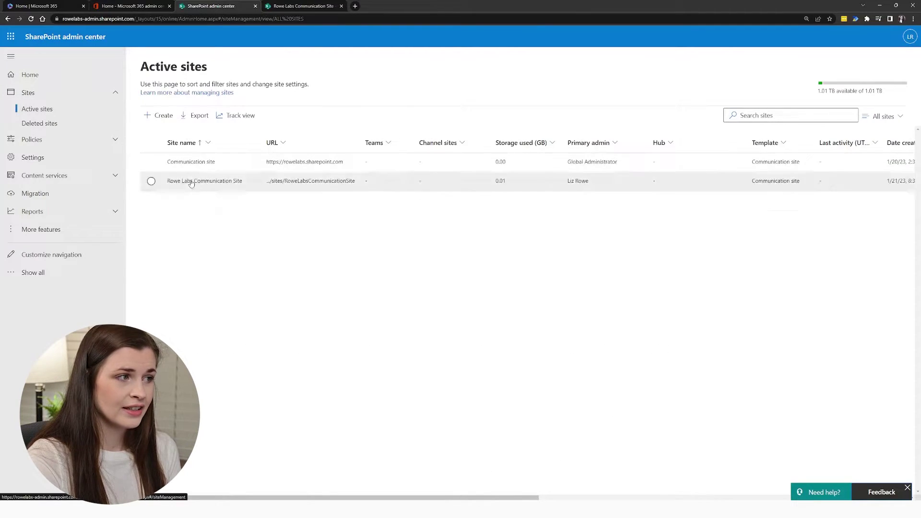
# Open the details of the Rowe Labs Communication Site from the active sites list and check its external sharing policy.
pyautogui.click(151, 181)
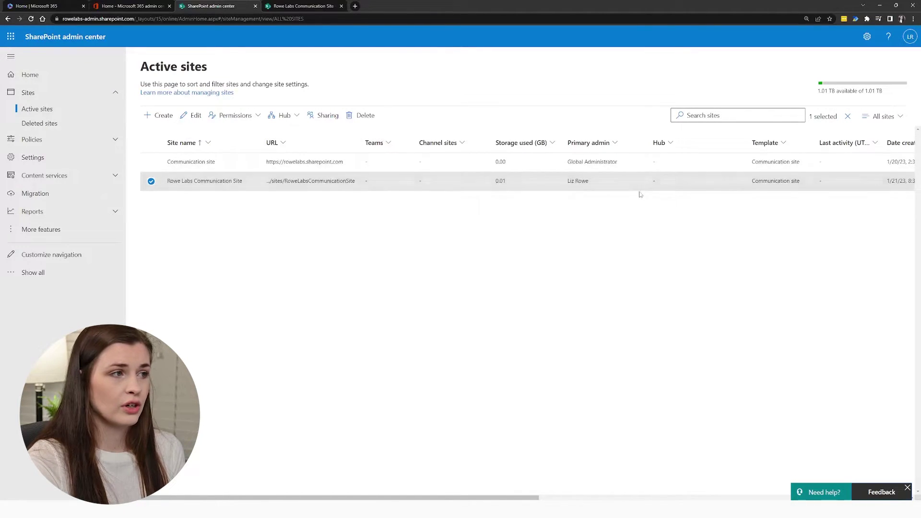
pyautogui.click(192, 117)
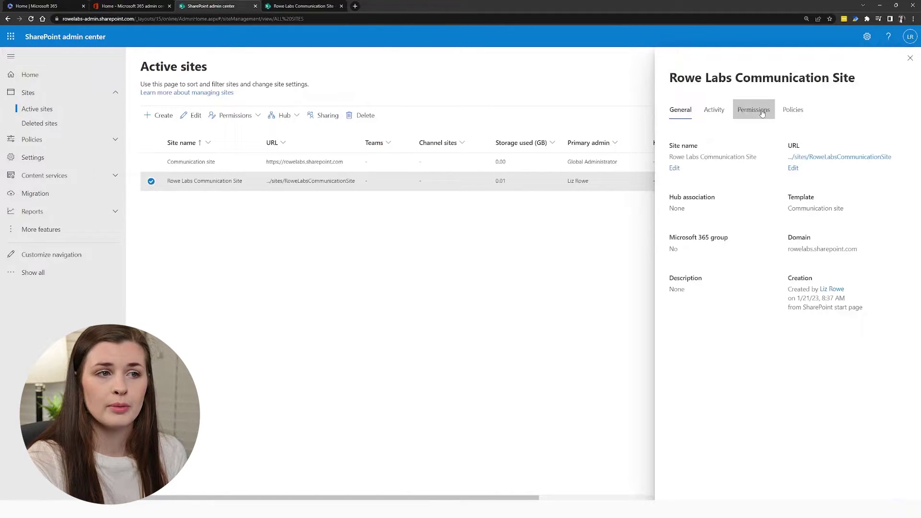
pyautogui.click(793, 110)
pyautogui.moveTo(671, 147); pyautogui.dragTo(732, 168)
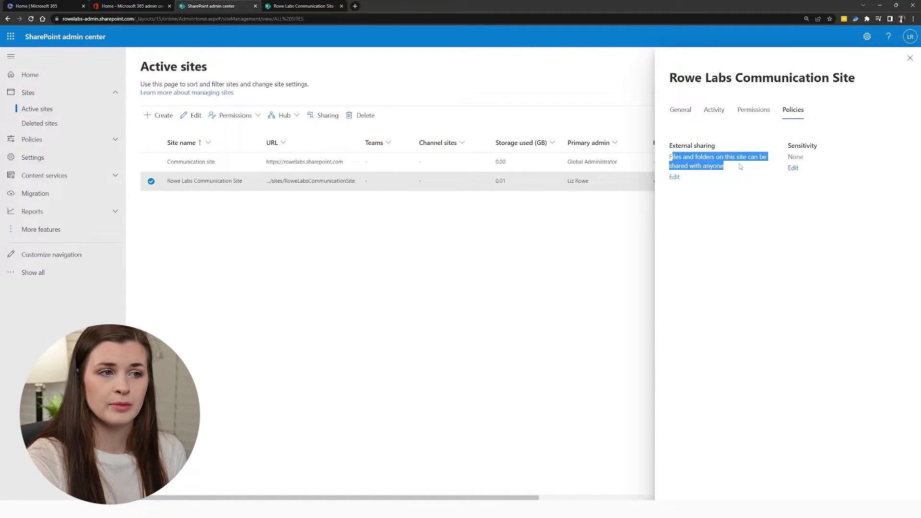
pyautogui.click(769, 159)
# Open the site's external sharing settings for editing and review the sharing levels, guest access expiration and default link type.
pyautogui.click(675, 178)
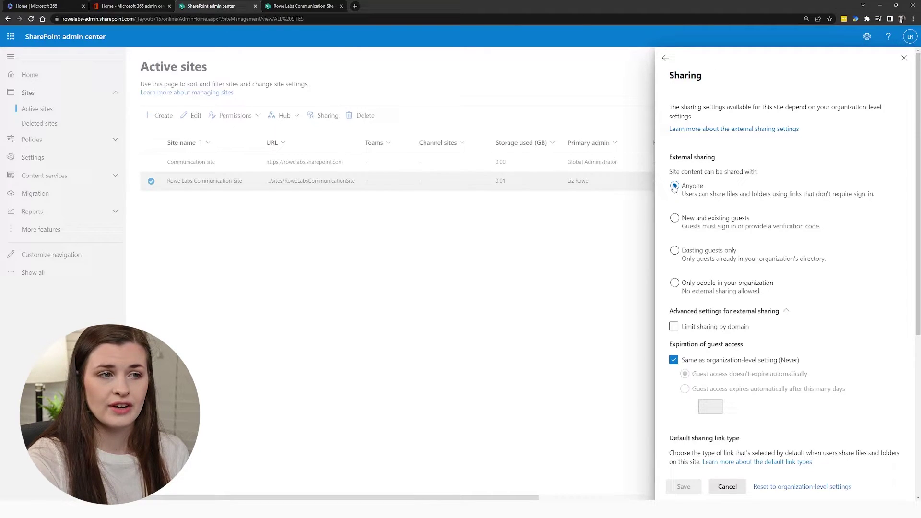
pyautogui.scroll(-3, 677, 475)
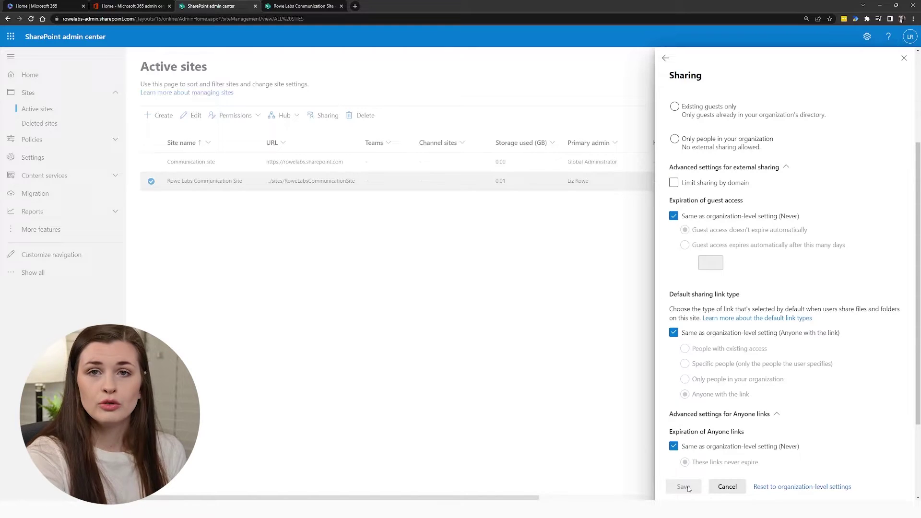
pyautogui.scroll(3, 761, 289)
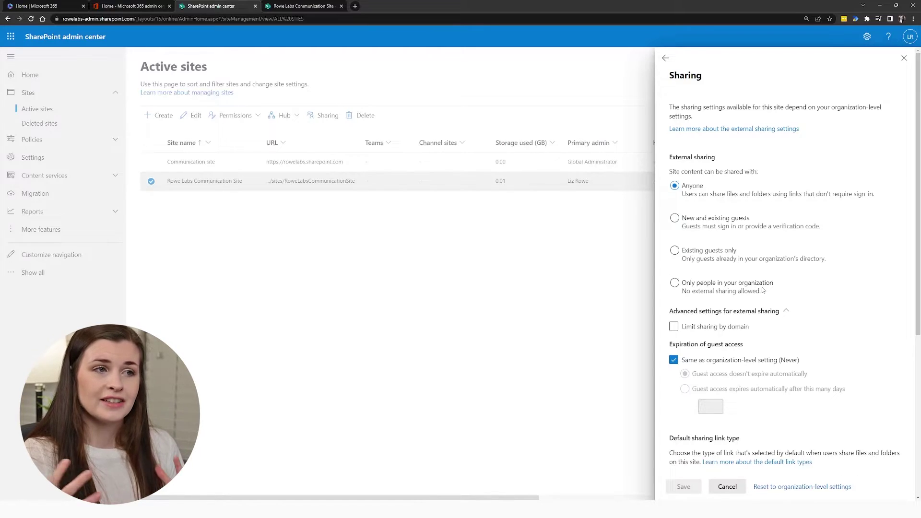
# Return to the Rowe Labs Communication Site, close its settings, and view the form for sharing the site.
pyautogui.click(154, 6)
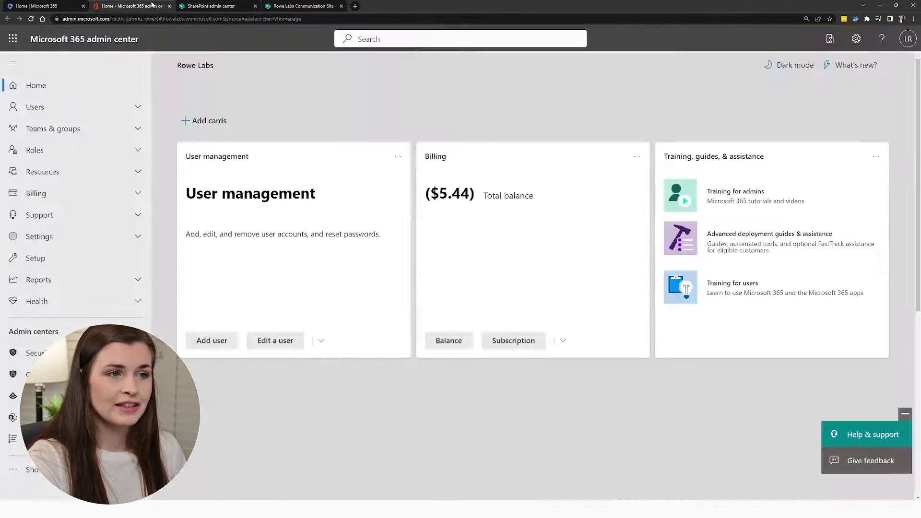
pyautogui.click(207, 8)
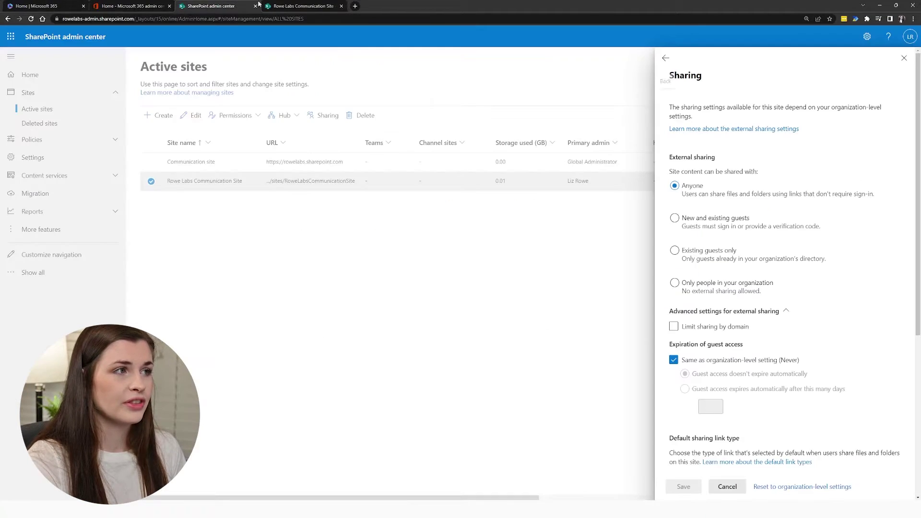
pyautogui.hotkey('ctrl', 'Tab')
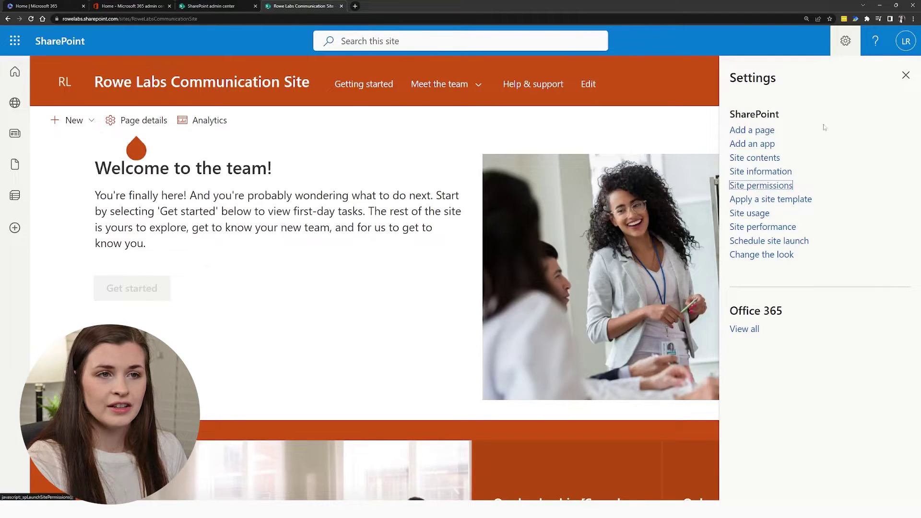
pyautogui.click(906, 75)
pyautogui.click(877, 84)
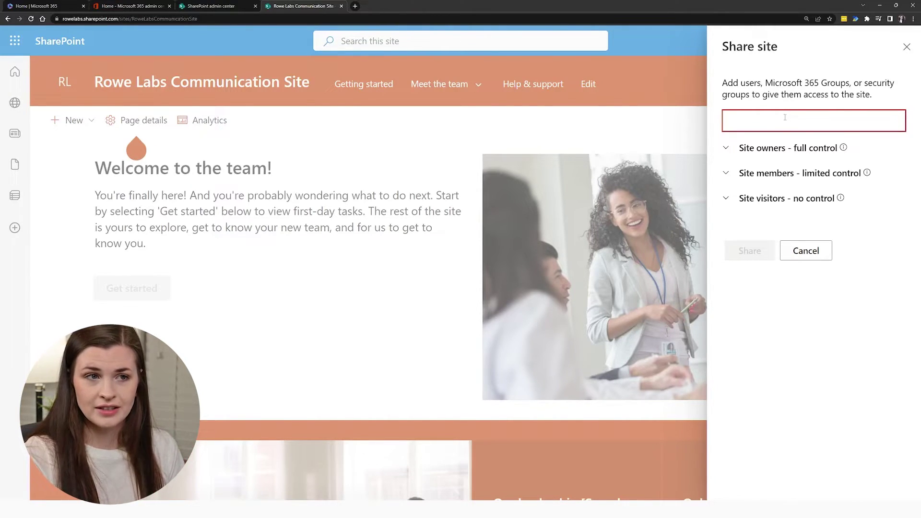
pyautogui.click(230, 6)
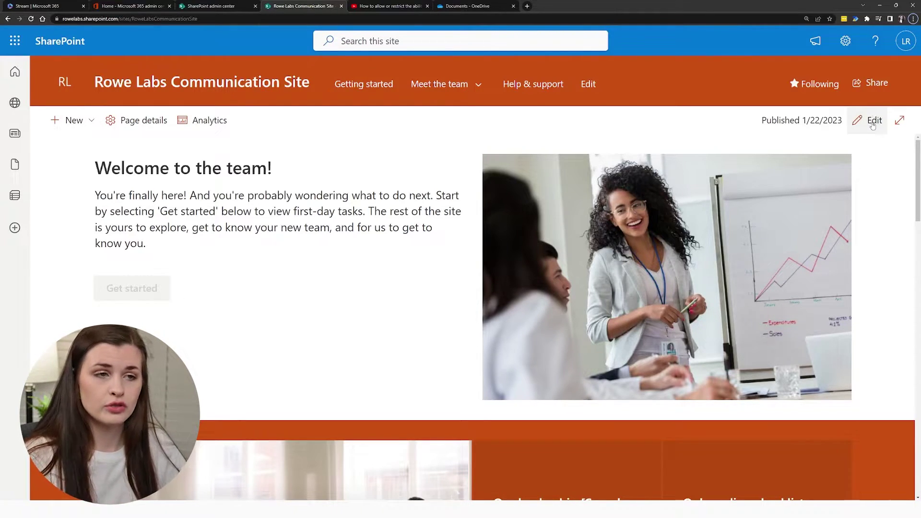
# Put the home page in edit mode and add a two-column section with a wider second column below the welcome section.
pyautogui.click(873, 121)
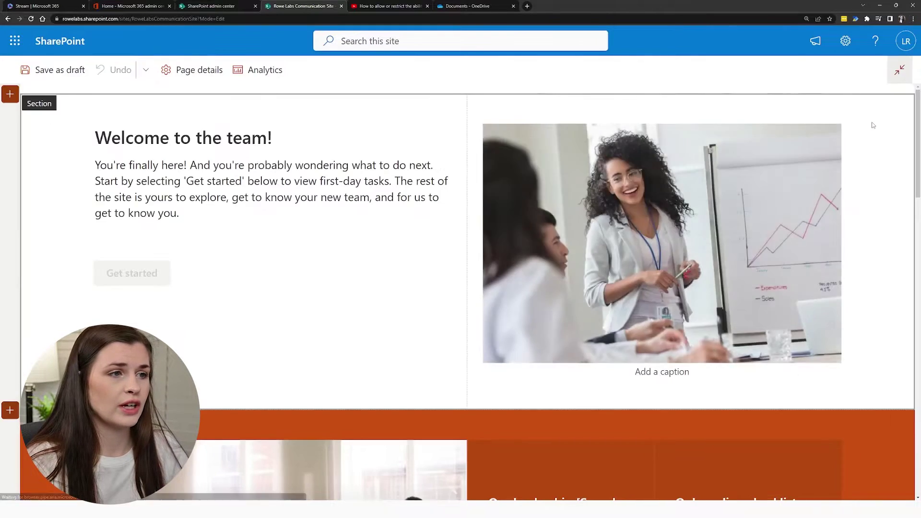
pyautogui.scroll(-2, 10, 96)
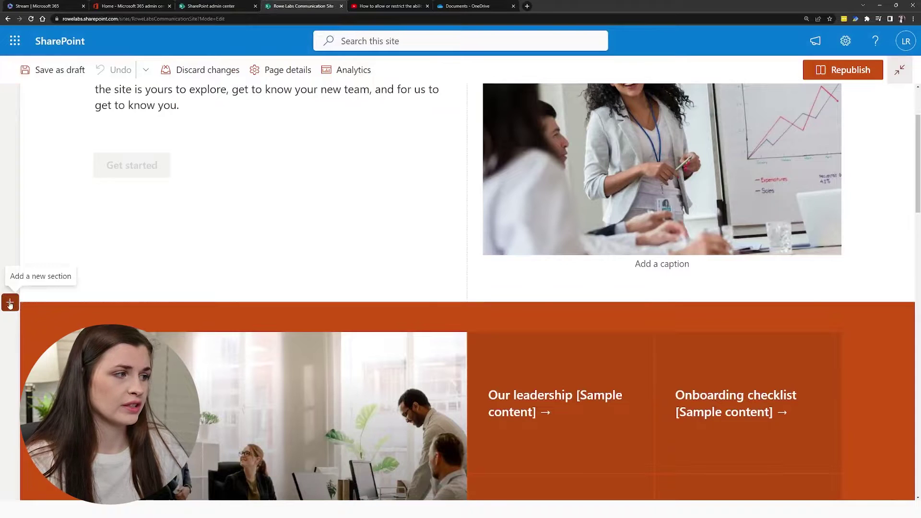
pyautogui.click(10, 303)
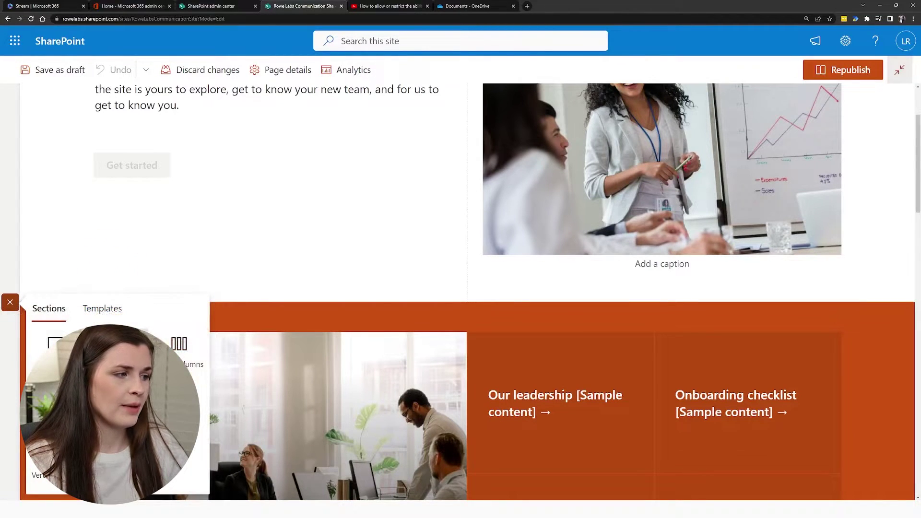
pyautogui.click(55, 403)
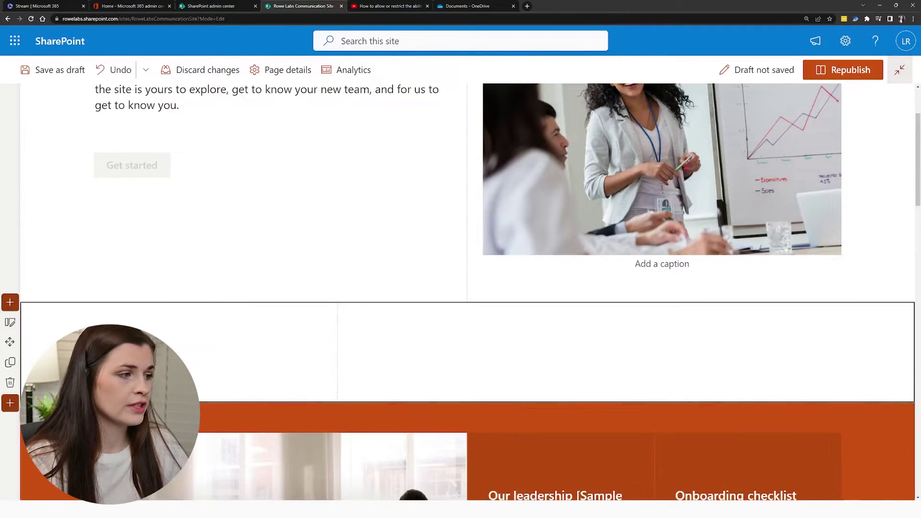
# Search the web parts for "embed" and add an Embed web part to the new section's wider column.
pyautogui.moveTo(209, 321)
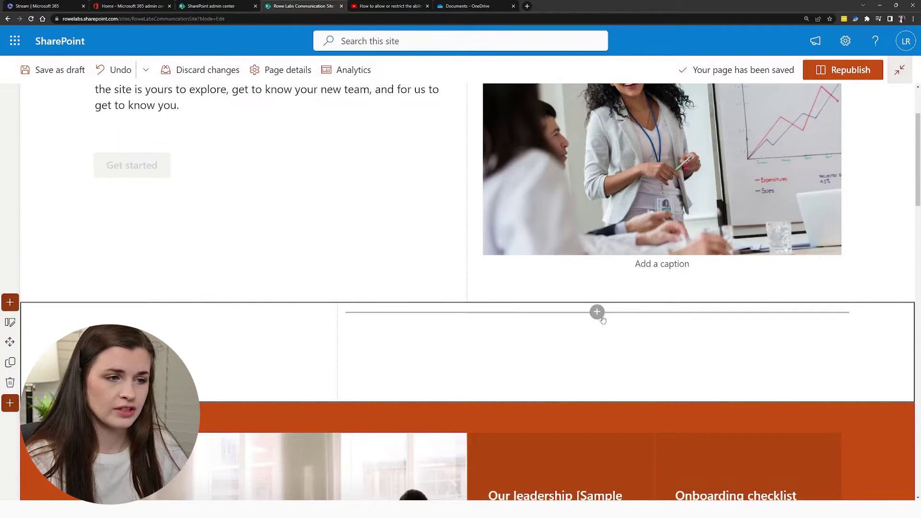
pyautogui.click(598, 312)
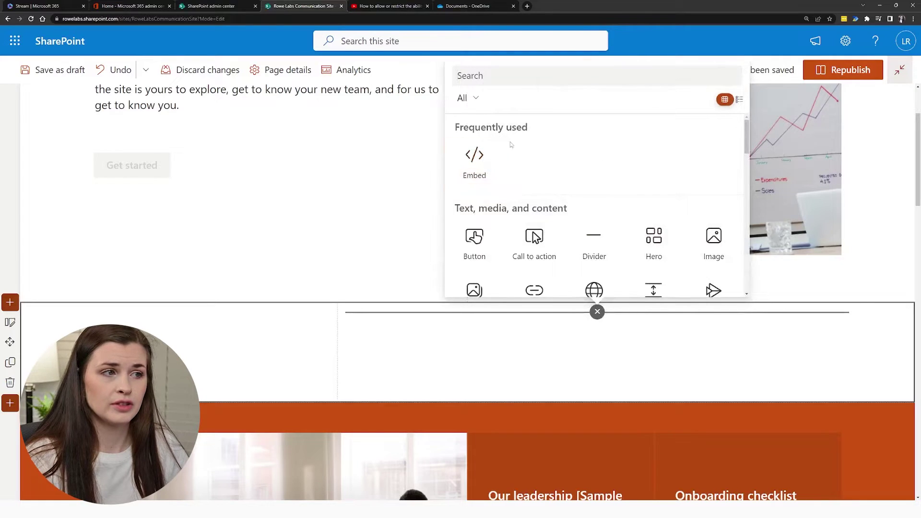
pyautogui.write('em')
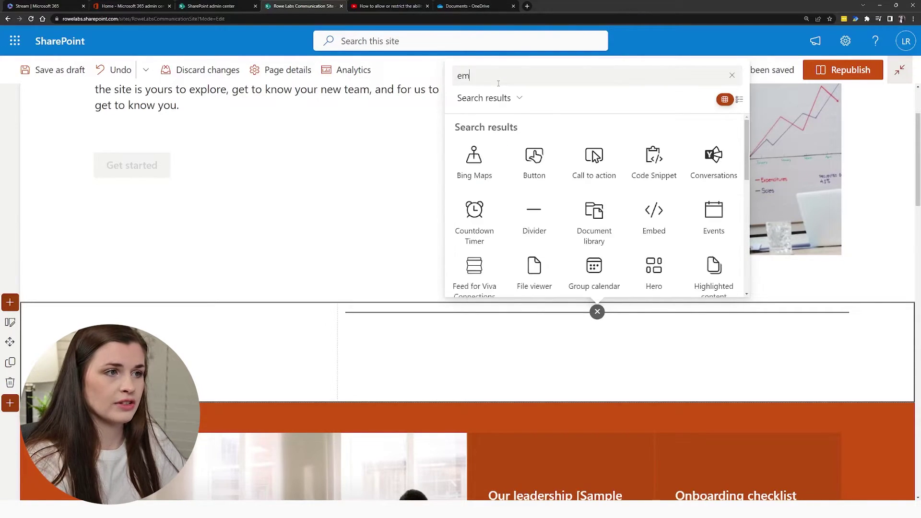
pyautogui.write('bed')
pyautogui.click(475, 158)
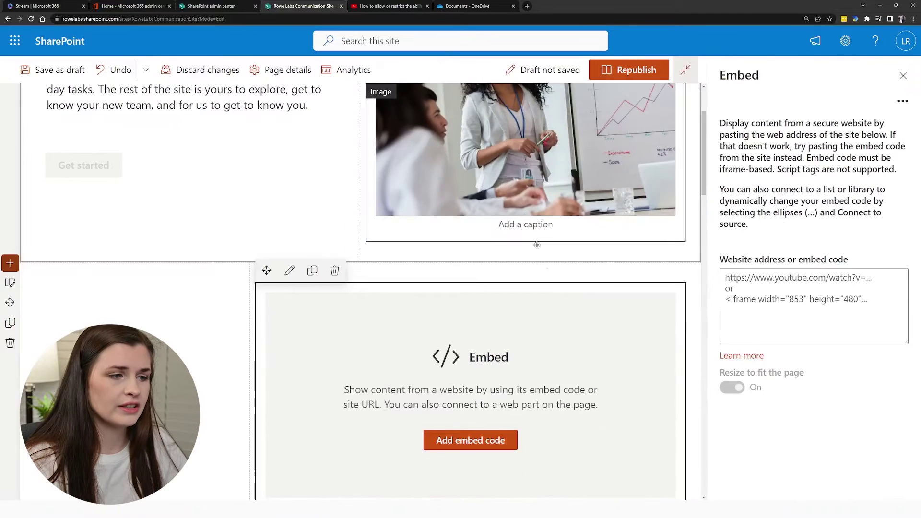
pyautogui.scroll(-1, 605, 326)
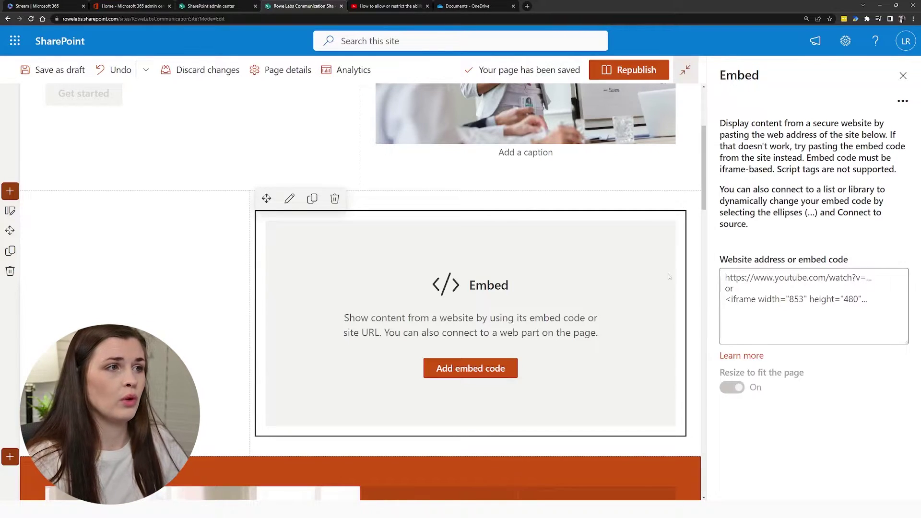
# Close the YouTube page and the Embed web part's settings, and republish the home page.
pyautogui.click(427, 6)
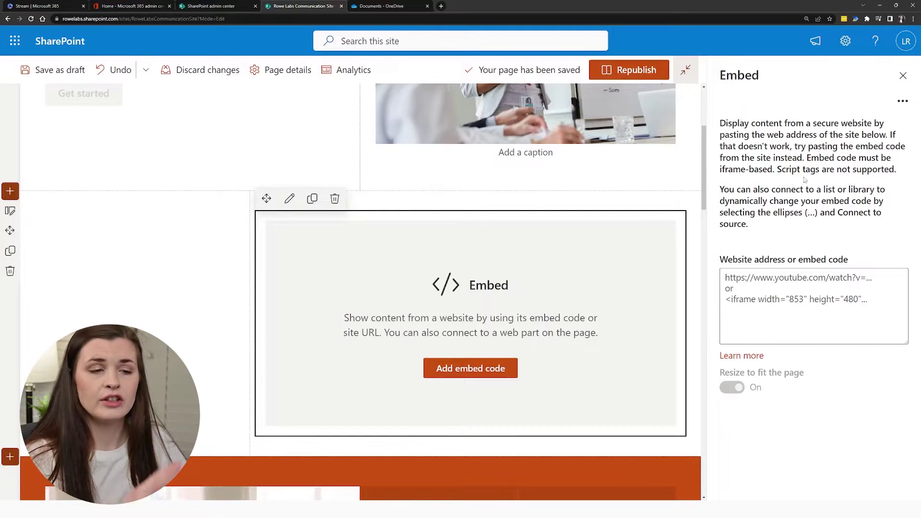
pyautogui.click(903, 76)
pyautogui.scroll(3, 522, 239)
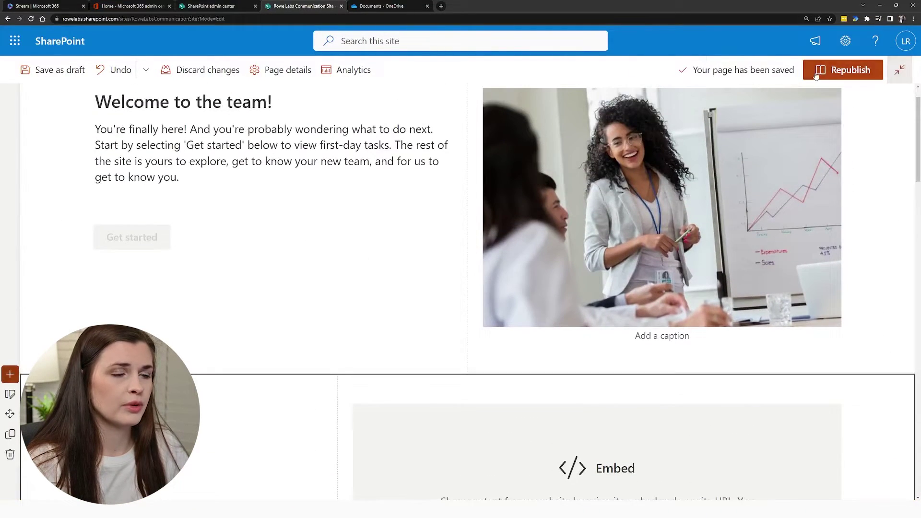
pyautogui.click(843, 70)
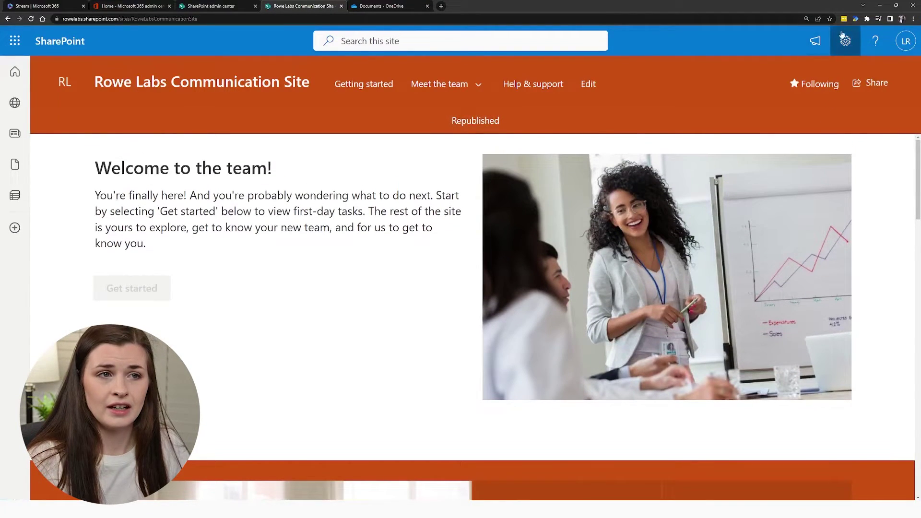
pyautogui.click(846, 43)
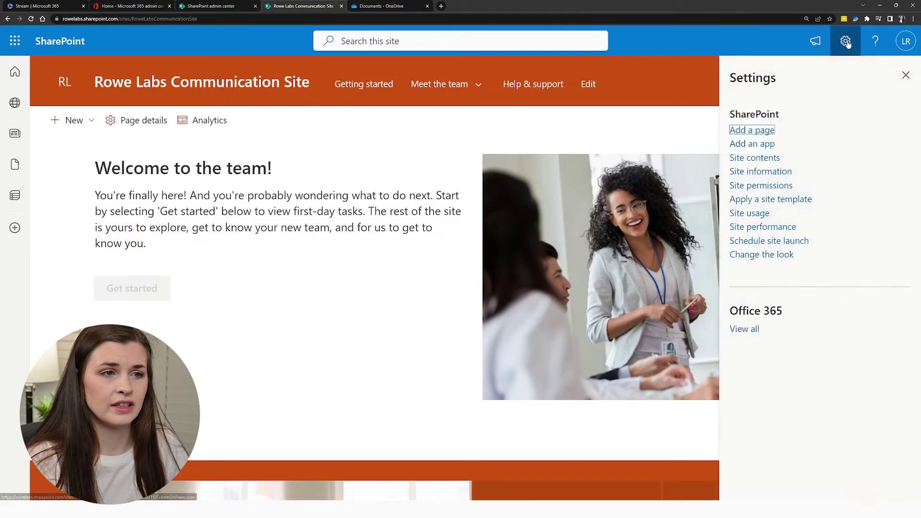
pyautogui.click(749, 158)
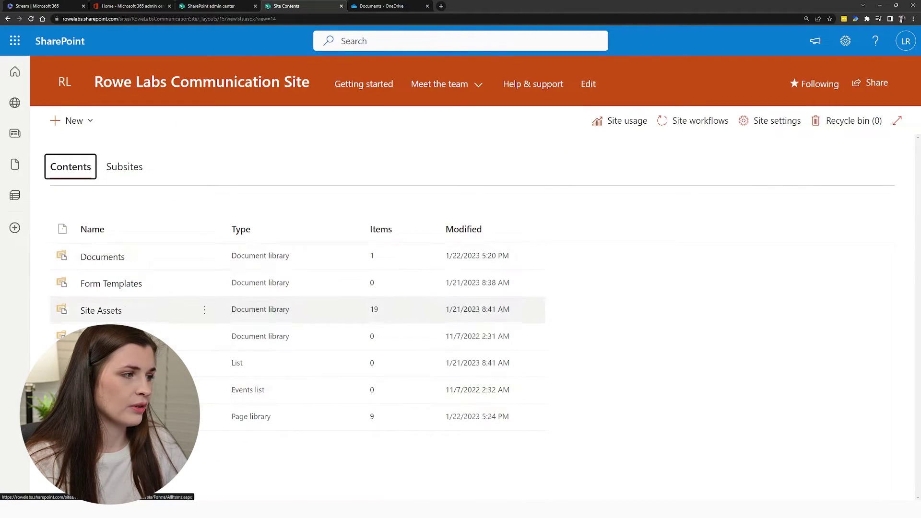
pyautogui.click(103, 258)
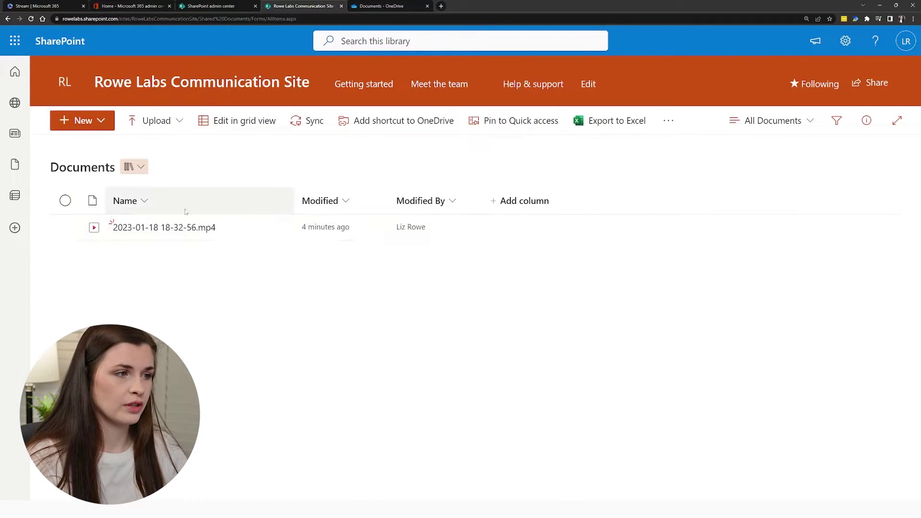
pyautogui.moveTo(176, 231)
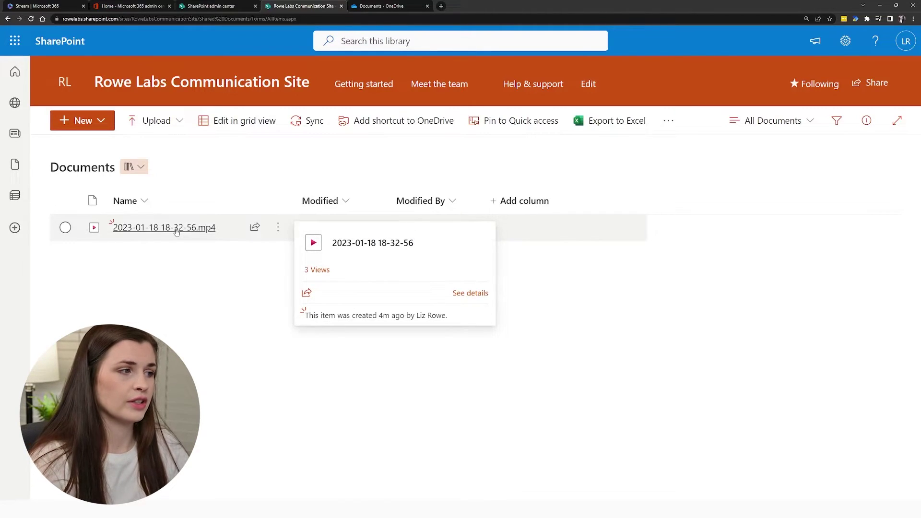
pyautogui.click(177, 229)
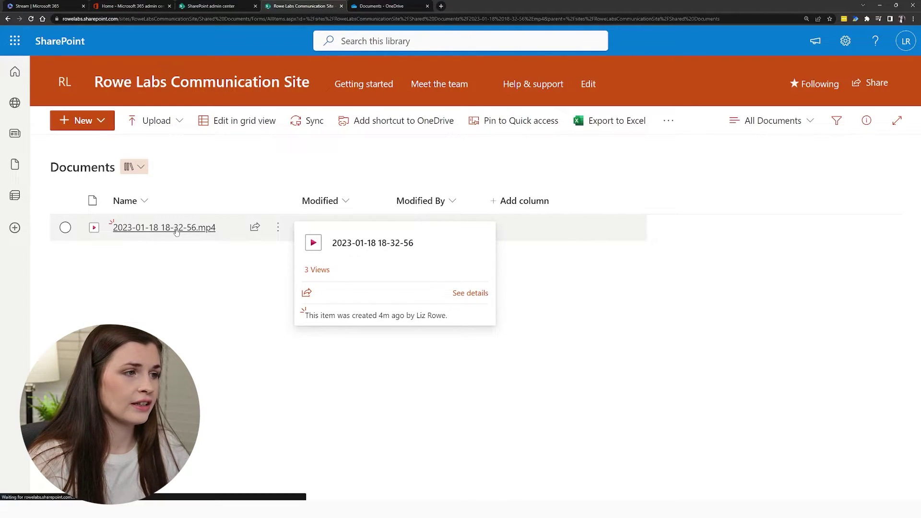
pyautogui.click(439, 397)
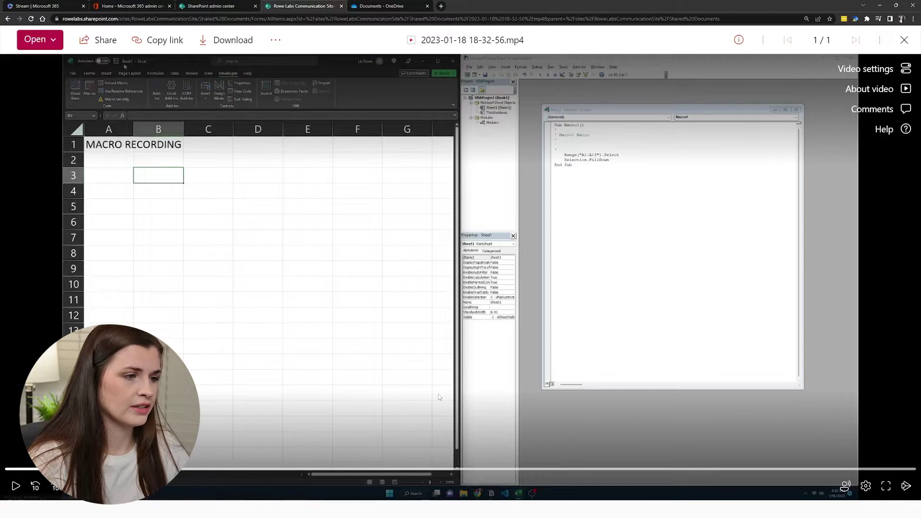
# Open the video's embed options and select its entire iframe embed code.
pyautogui.click(279, 43)
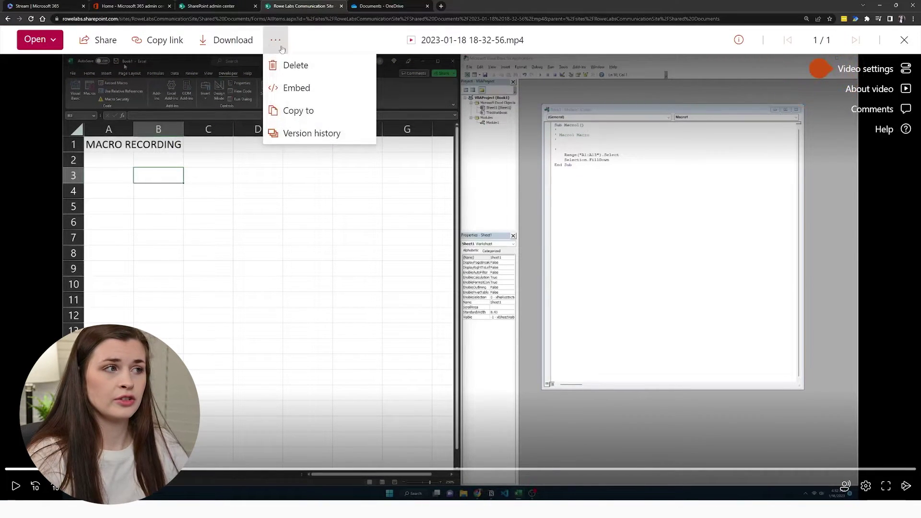
pyautogui.click(302, 93)
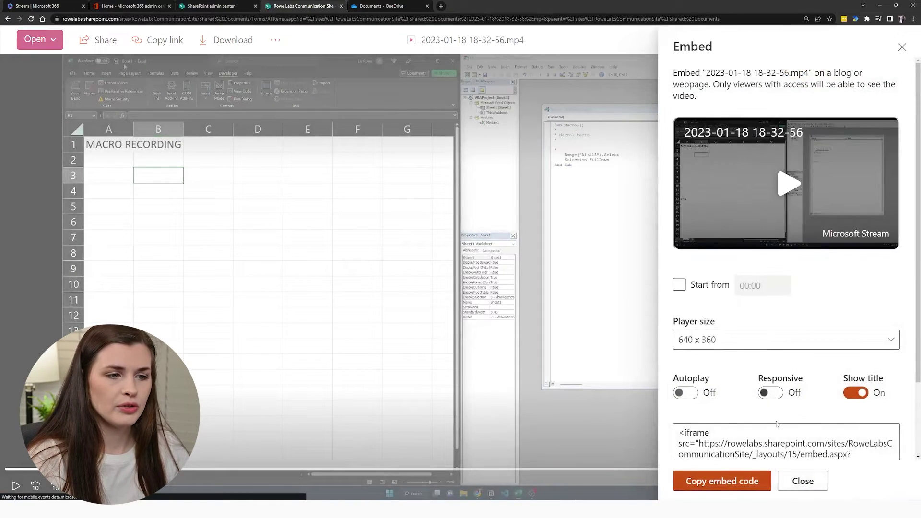
pyautogui.scroll(-2, 768, 440)
pyautogui.moveTo(767, 440); pyautogui.dragTo(669, 325)
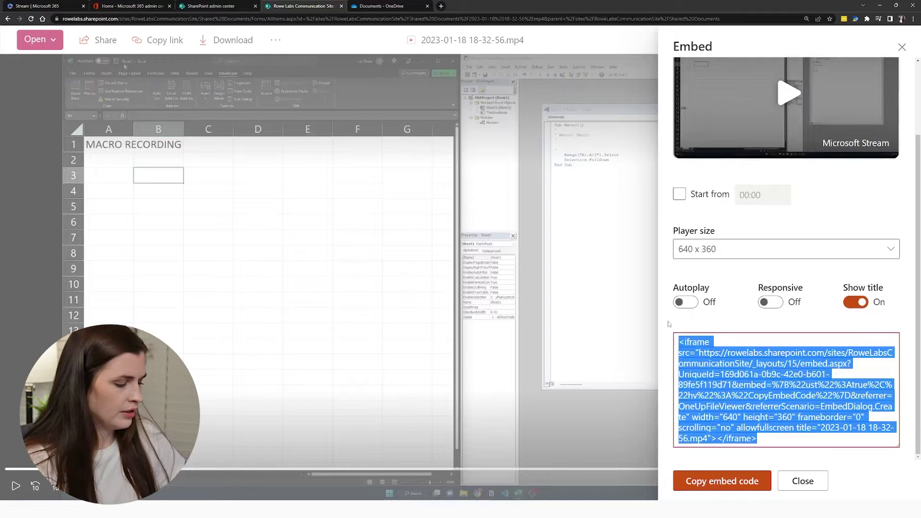
# Close the embed options and the video to return to the Documents library.
pyautogui.click(241, 8)
pyautogui.click(319, 6)
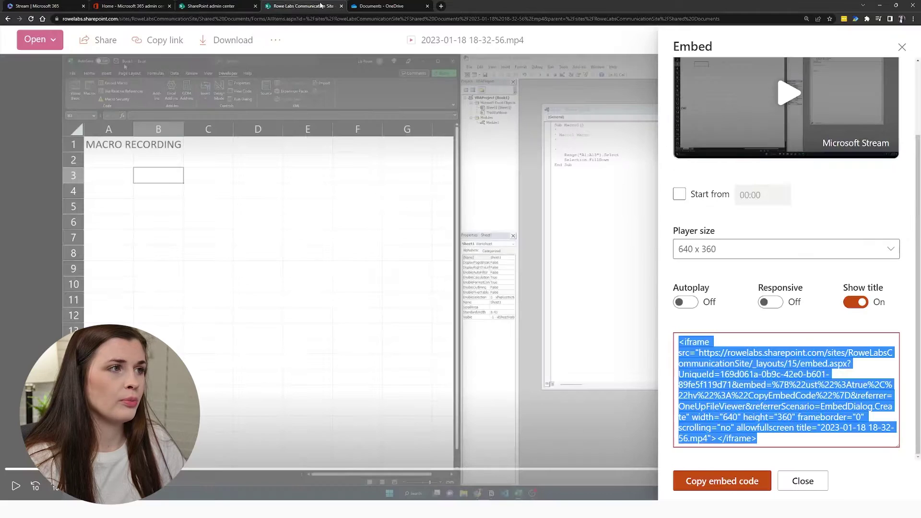
pyautogui.click(903, 48)
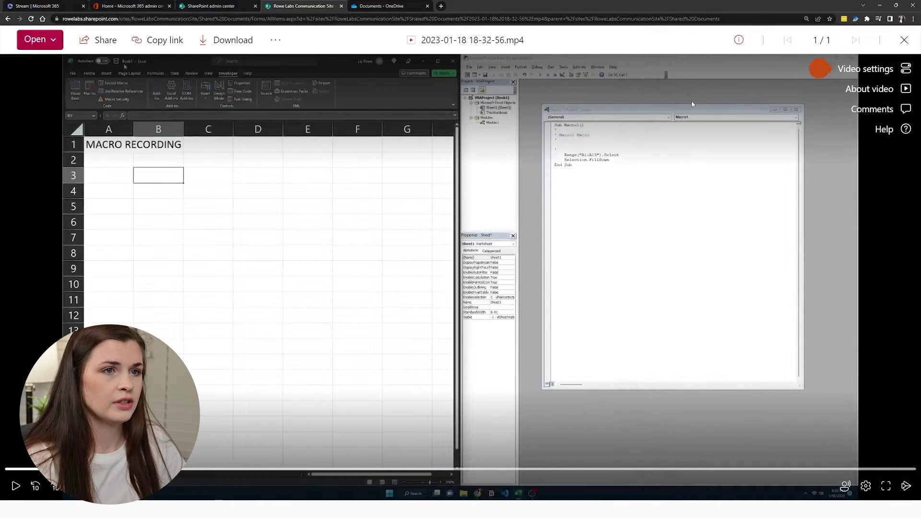
pyautogui.click(904, 40)
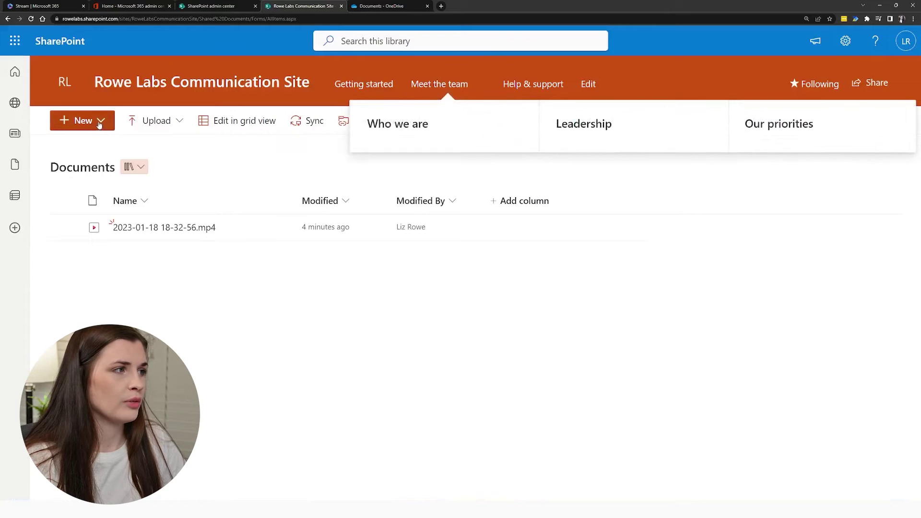
# Open the site's home page for editing and add the video's copied iframe embed code to the empty Embed web part.
pyautogui.click(192, 86)
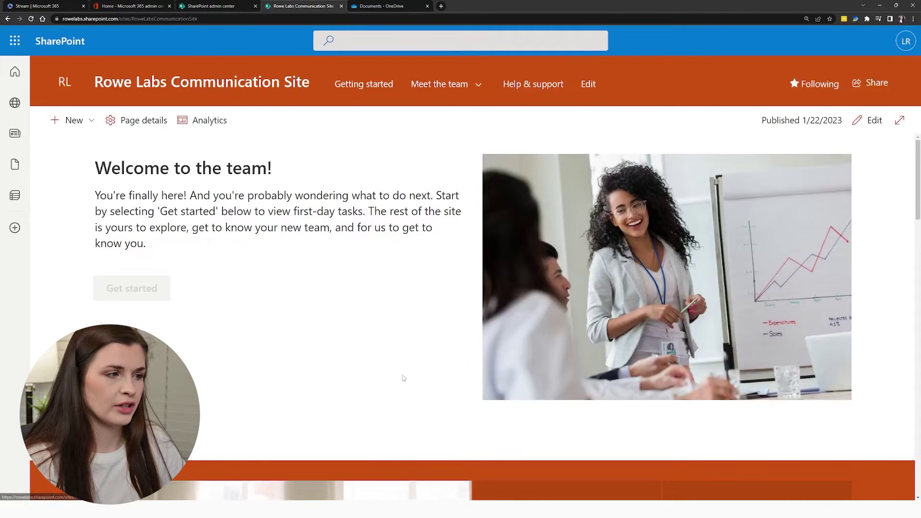
pyautogui.click(863, 119)
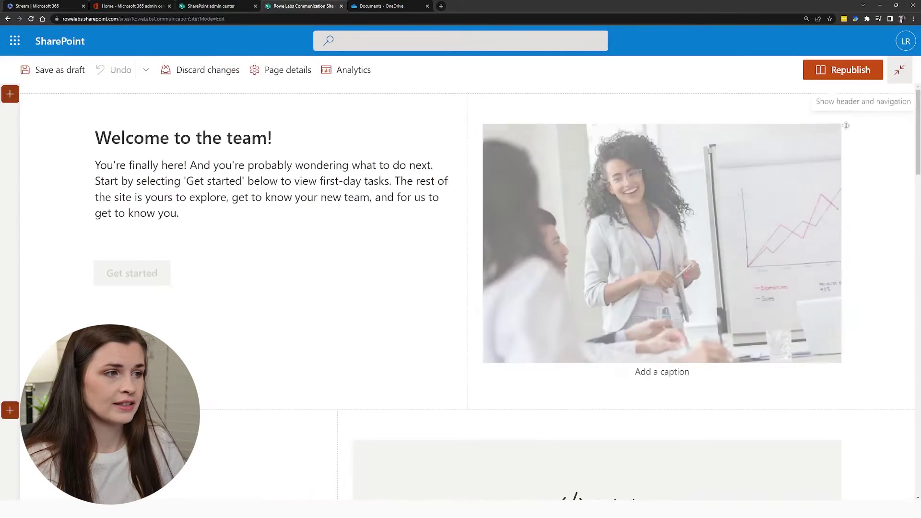
pyautogui.scroll(-5, 614, 380)
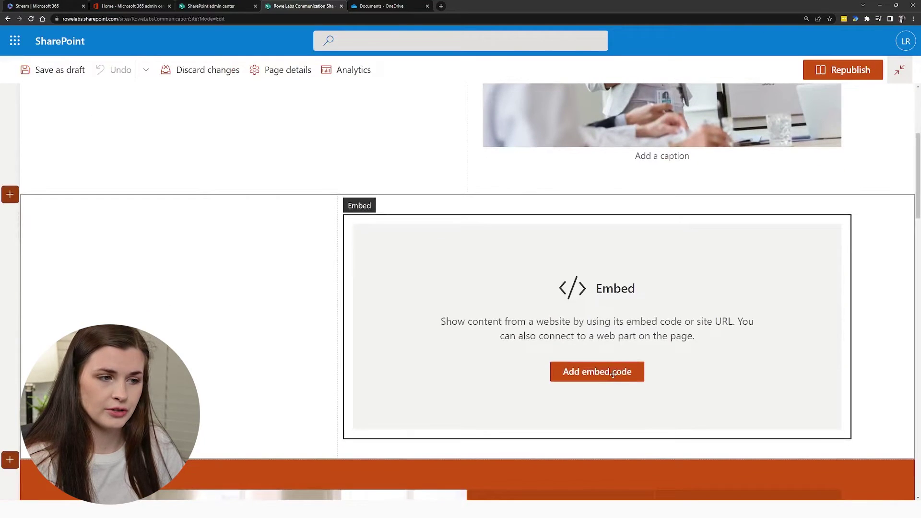
pyautogui.click(586, 377)
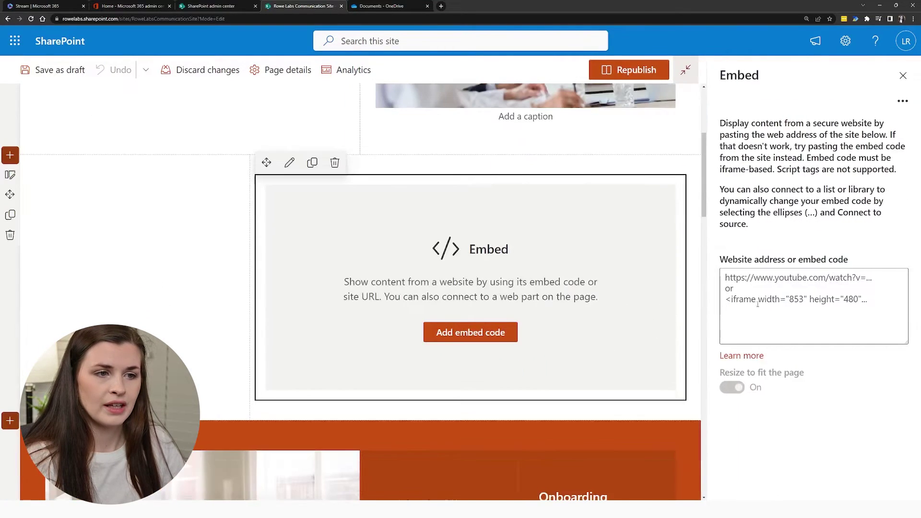
pyautogui.click(767, 308)
pyautogui.hotkey('ctrl', 'v')
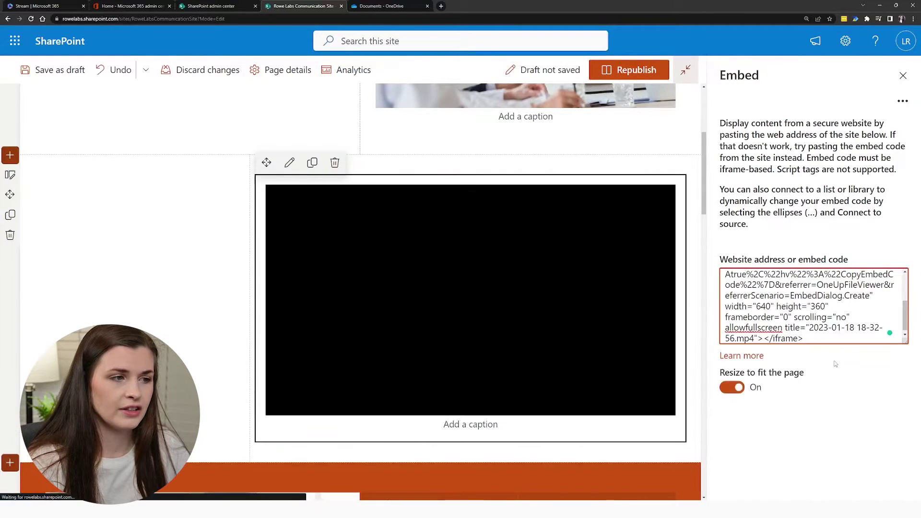
# Add a Button web part to the empty one-third column beside the embedded video, searching the web parts for "button".
pyautogui.click(159, 266)
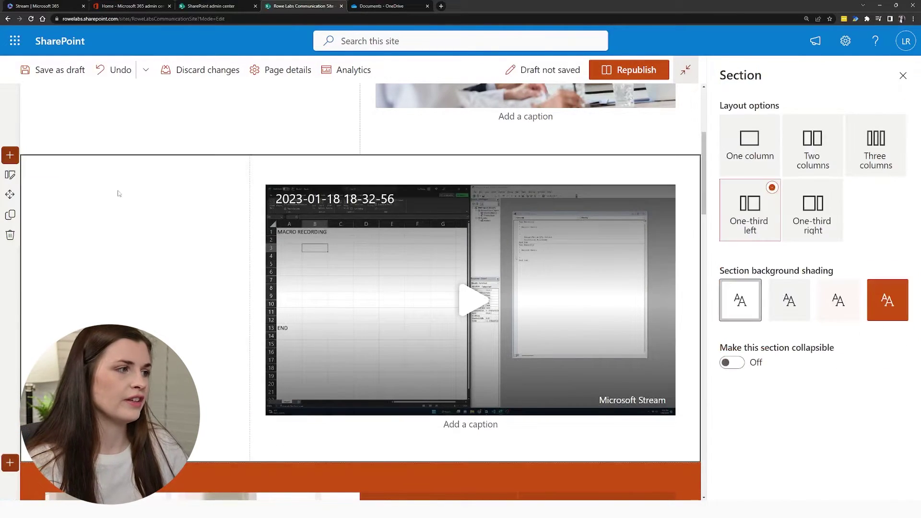
pyautogui.click(140, 165)
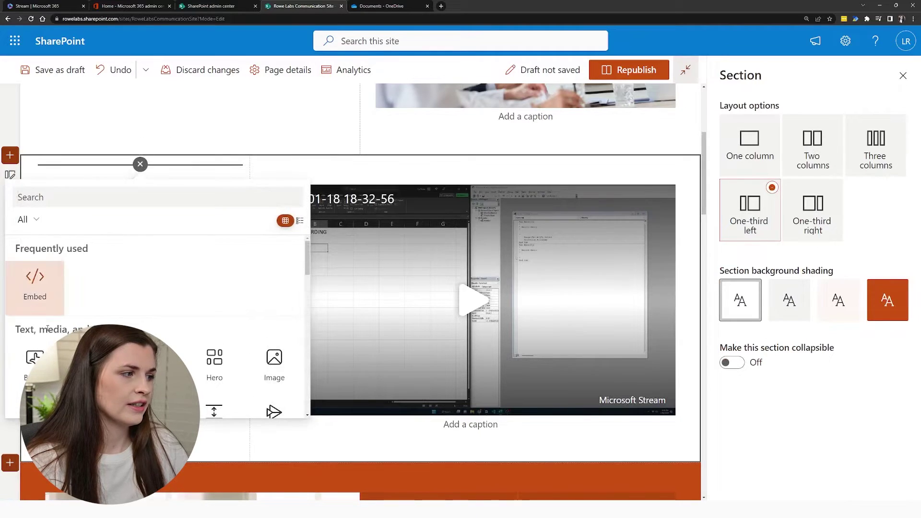
pyautogui.scroll(-1, 34, 269)
pyautogui.scroll(-1, 214, 317)
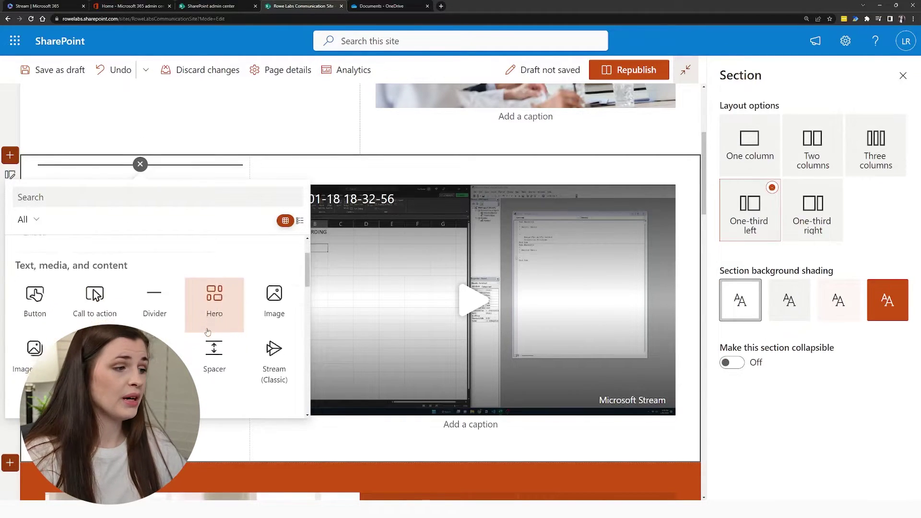
pyautogui.scroll(1, 163, 249)
pyautogui.write('button')
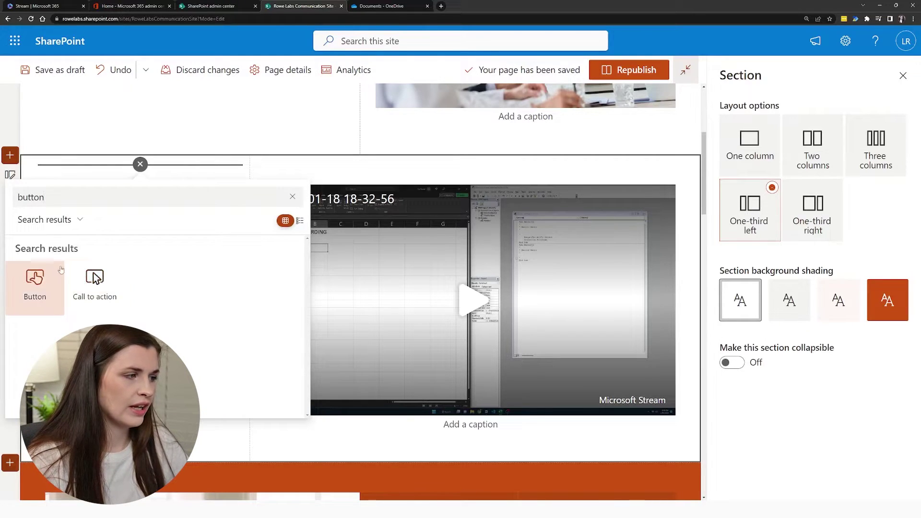
pyautogui.click(34, 292)
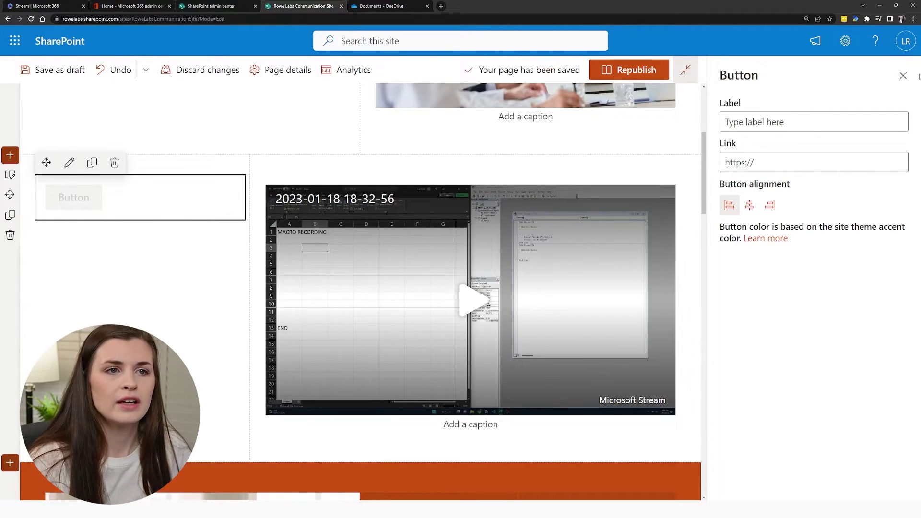
# Close the Button web part's settings and republish the home page.
pyautogui.click(903, 75)
pyautogui.scroll(4, 823, 270)
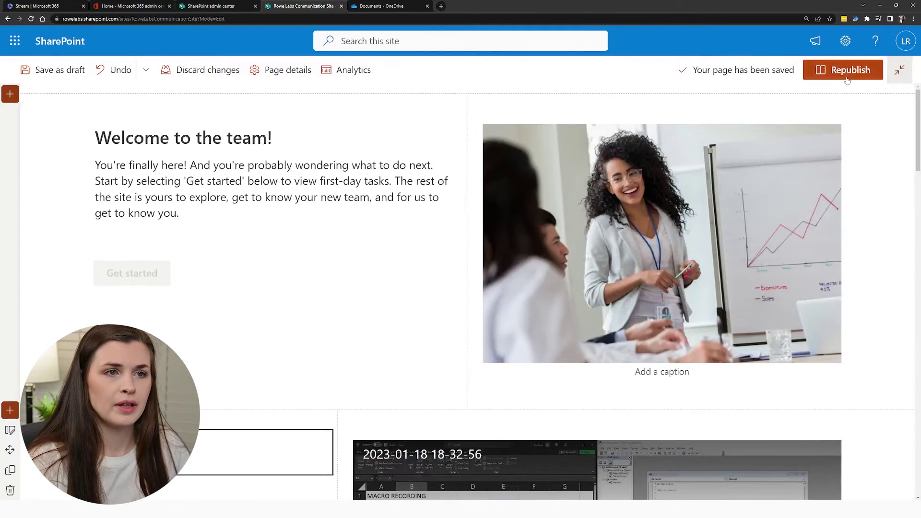
pyautogui.click(849, 79)
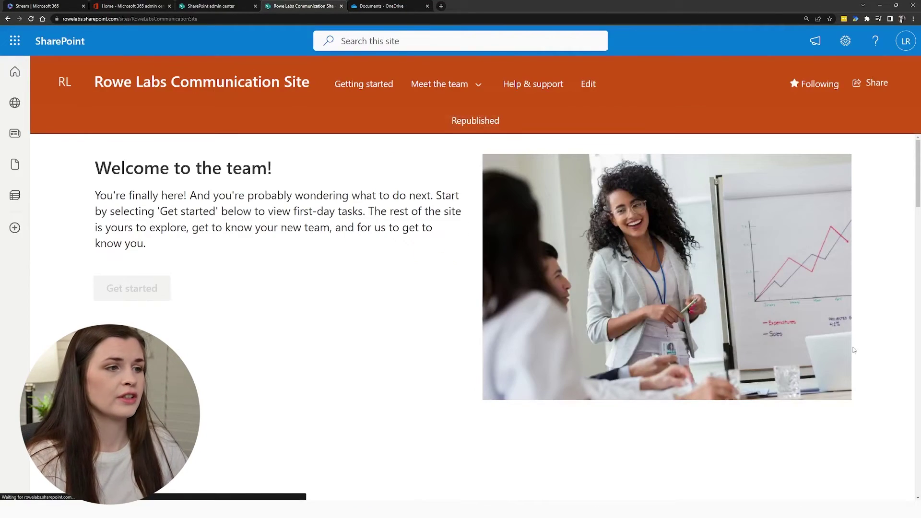
pyautogui.scroll(-4, 627, 402)
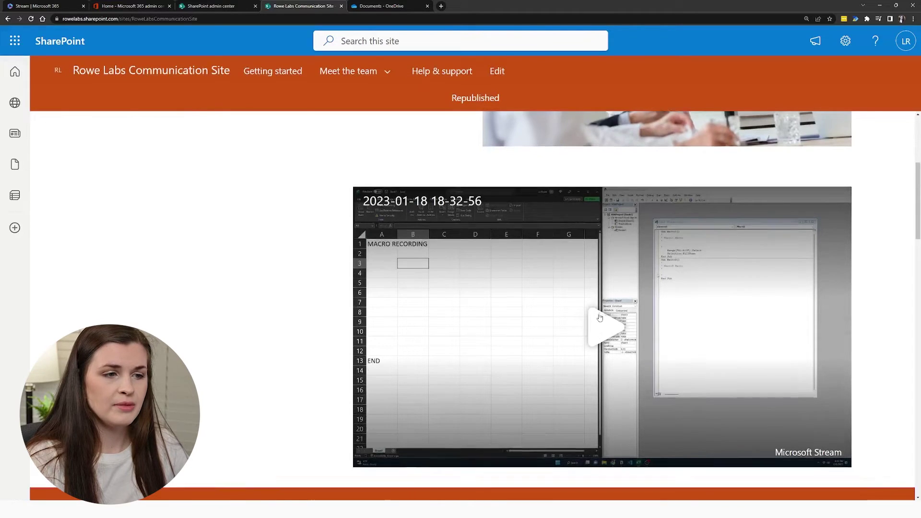
pyautogui.scroll(-2, 539, 320)
pyautogui.click(540, 320)
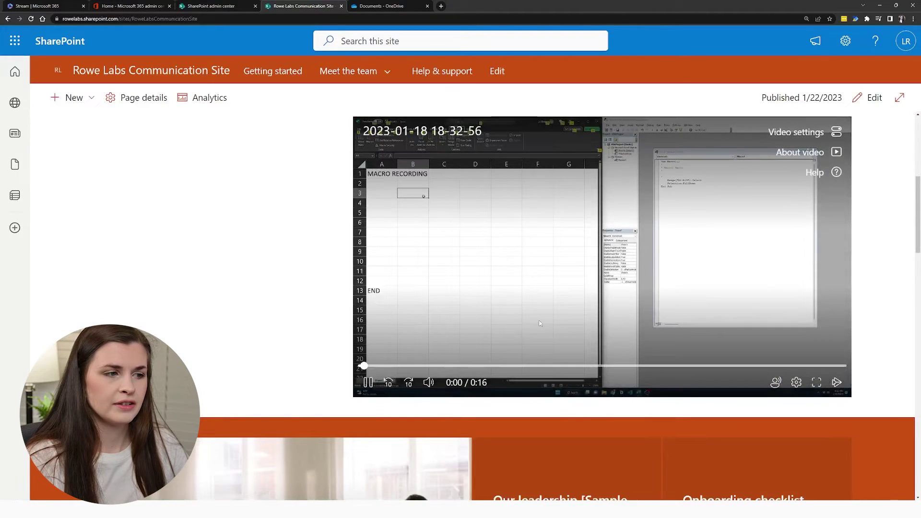
pyautogui.click(369, 384)
pyautogui.scroll(3, 566, 352)
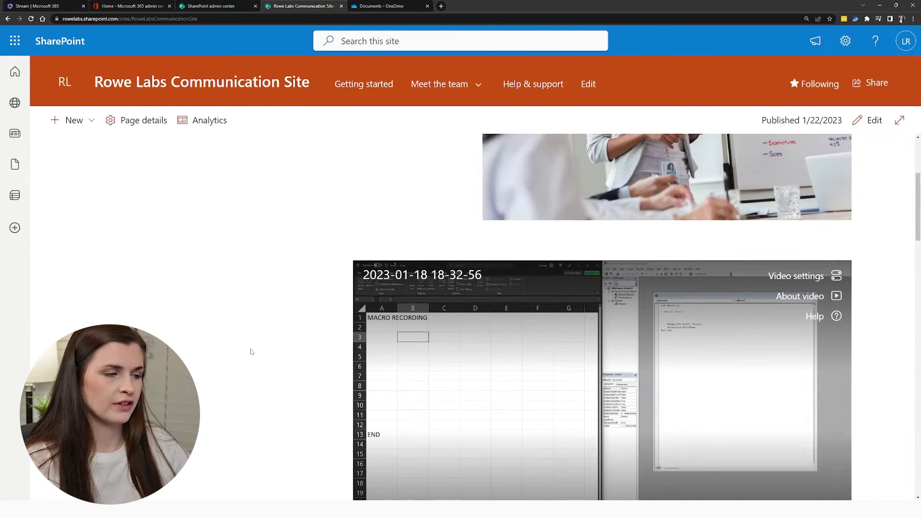
pyautogui.scroll(4, 365, 330)
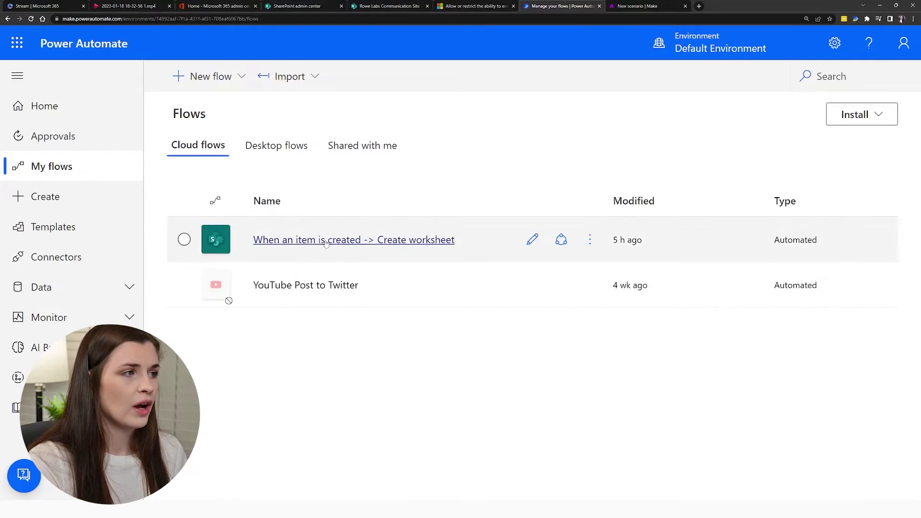
# In Power Automate, view the new flow types and open the flow "When an item is created -> Create worksheet" for editing.
pyautogui.click(219, 76)
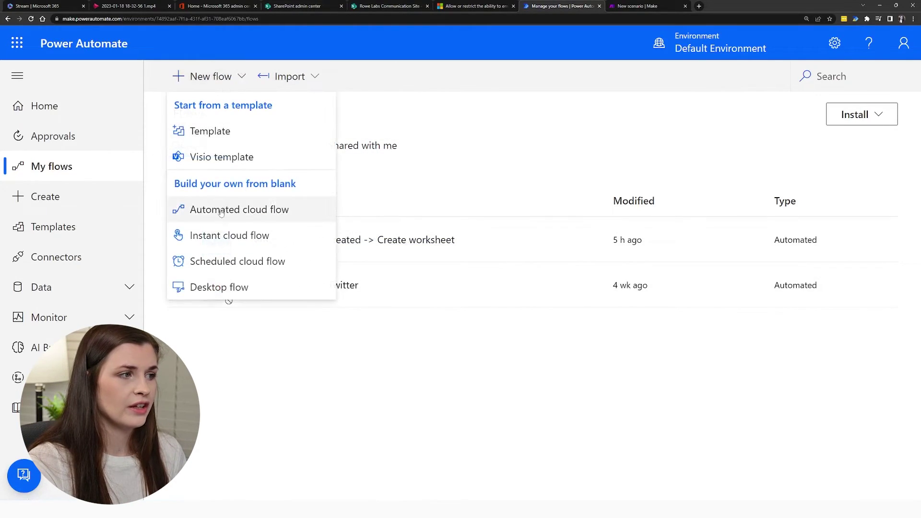
pyautogui.click(431, 240)
pyautogui.click(190, 75)
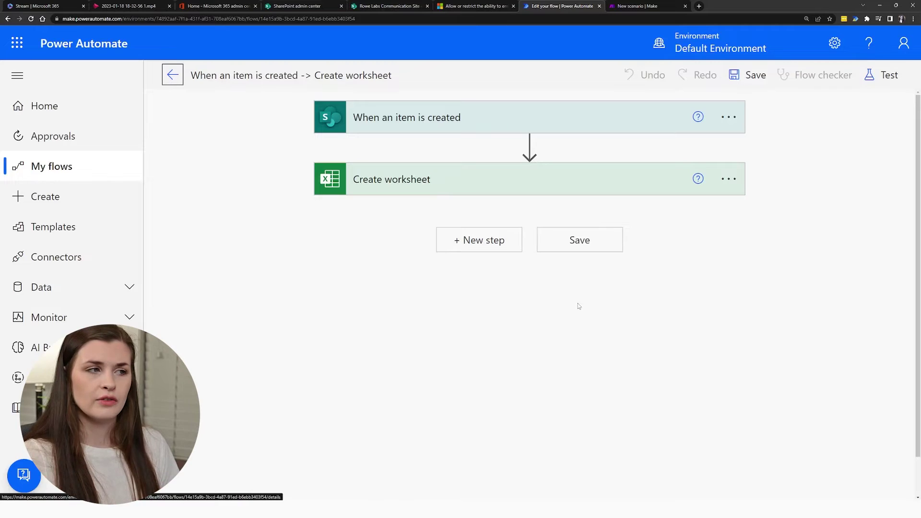
pyautogui.hotkey('ctrl', '+')
pyautogui.hotkey('ctrl', '+')
pyautogui.hotkey('ctrl', '-')
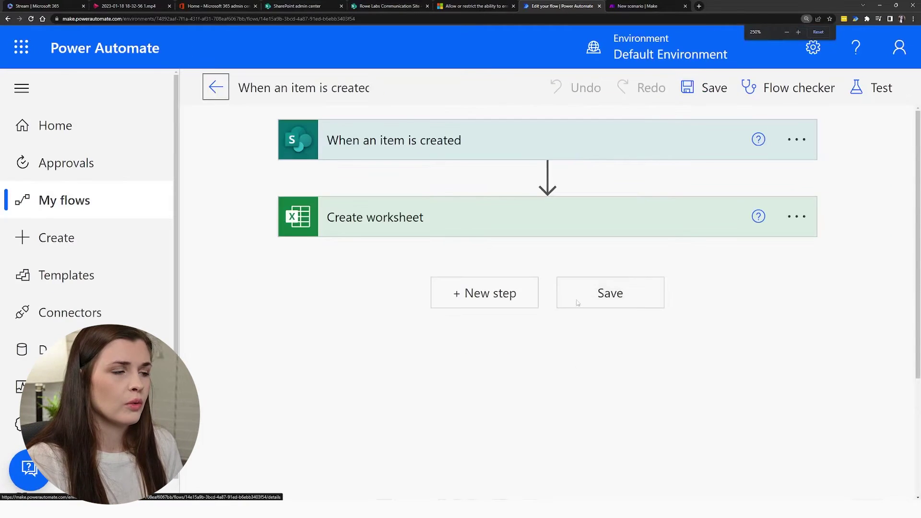
# Expand the flow's "When an item is created" trigger and "Create worksheet" action to examine their settings.
pyautogui.click(439, 148)
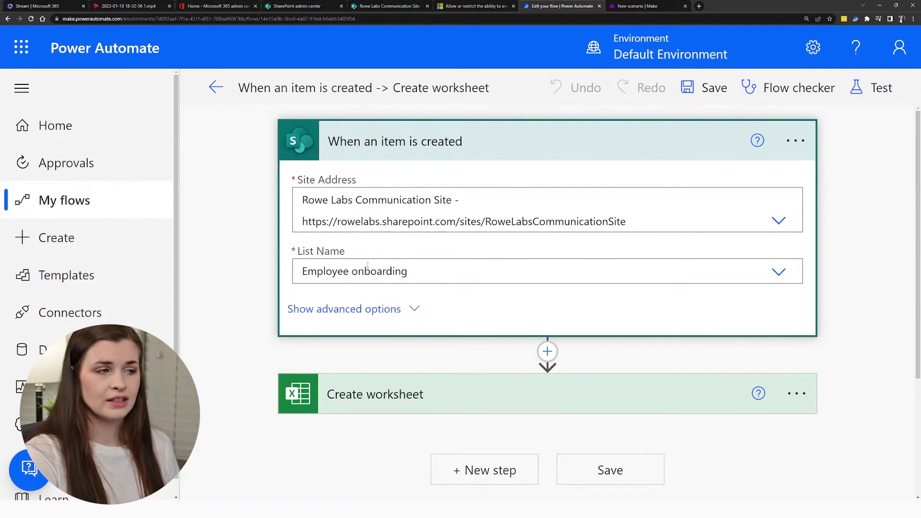
pyautogui.scroll(-2, 432, 307)
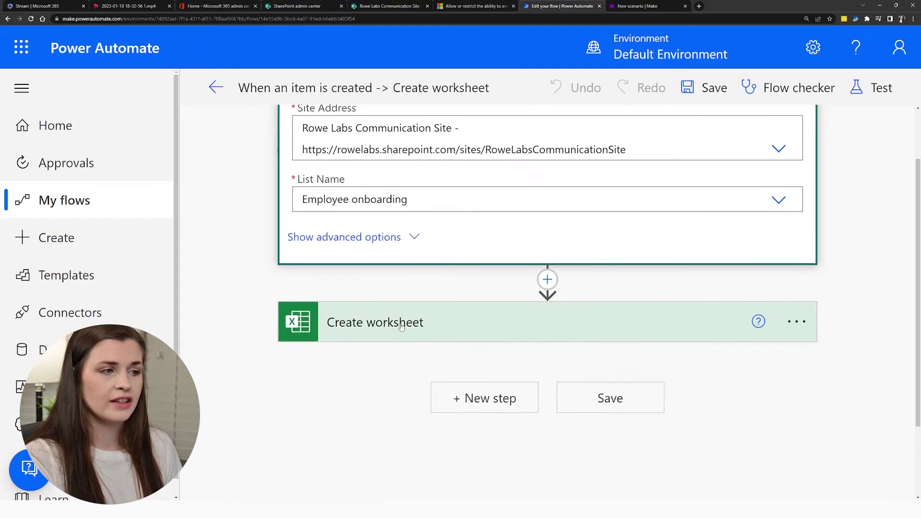
pyautogui.click(399, 326)
pyautogui.scroll(-3, 449, 379)
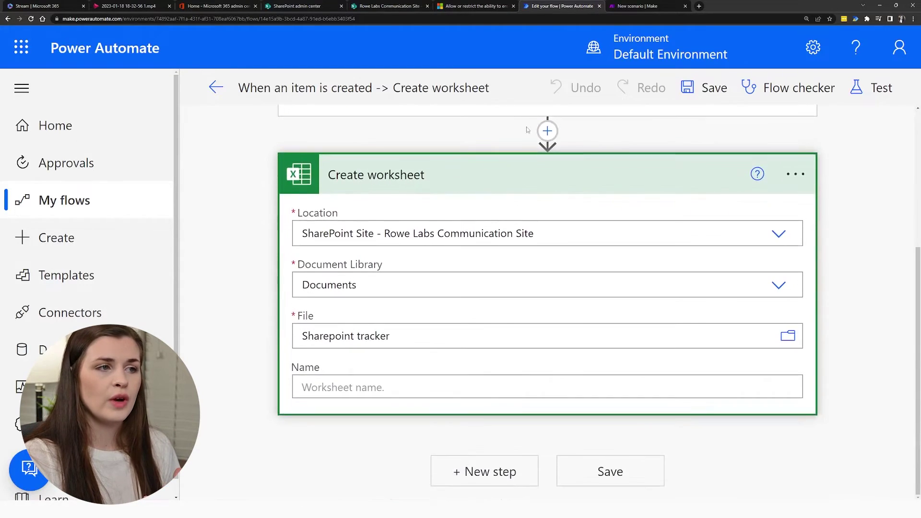
# Start inserting an action between the trigger and Create worksheet, and browse the available actions for "share".
pyautogui.click(548, 131)
pyautogui.click(542, 161)
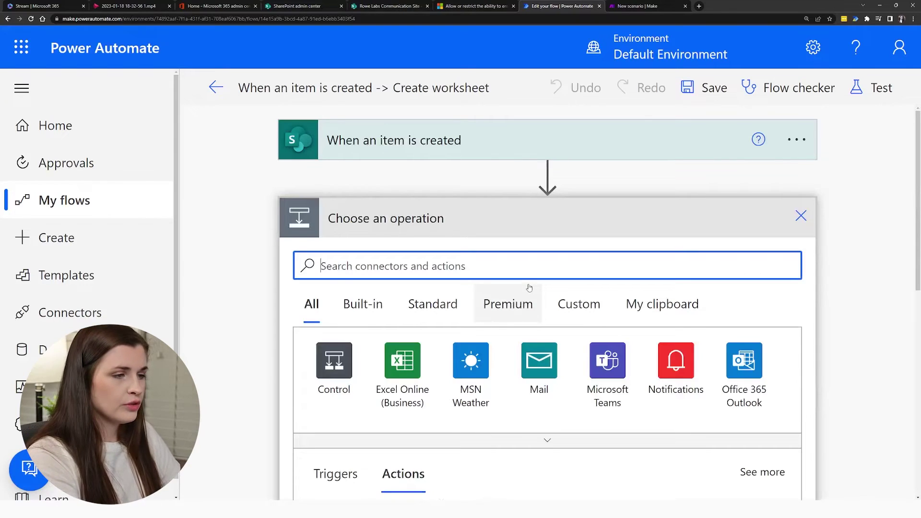
pyautogui.write('shar')
pyautogui.scroll(-5, 456, 355)
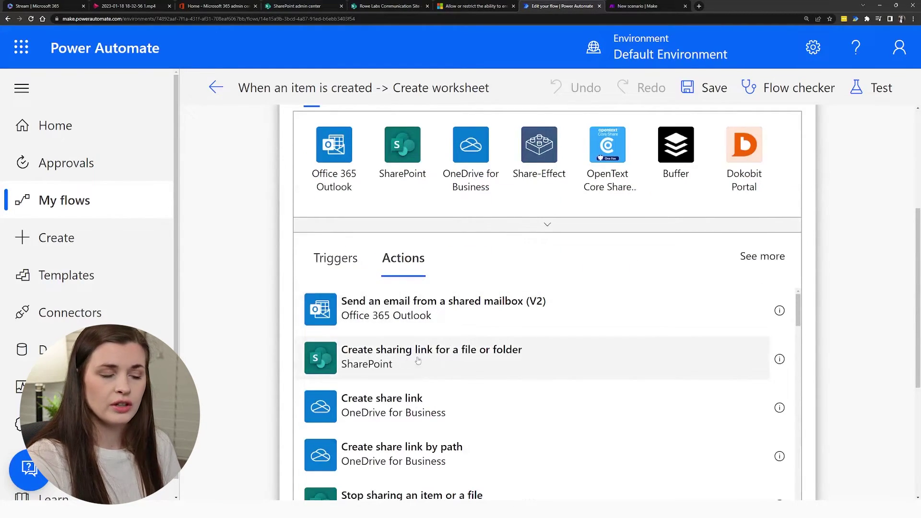
pyautogui.scroll(-4, 432, 360)
pyautogui.scroll(-8, 551, 362)
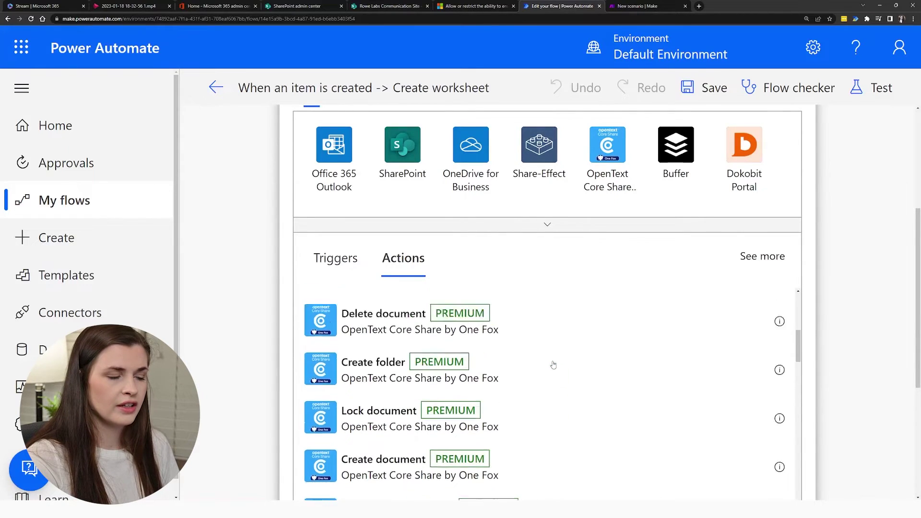
pyautogui.scroll(6, 557, 363)
pyautogui.scroll(10, 558, 363)
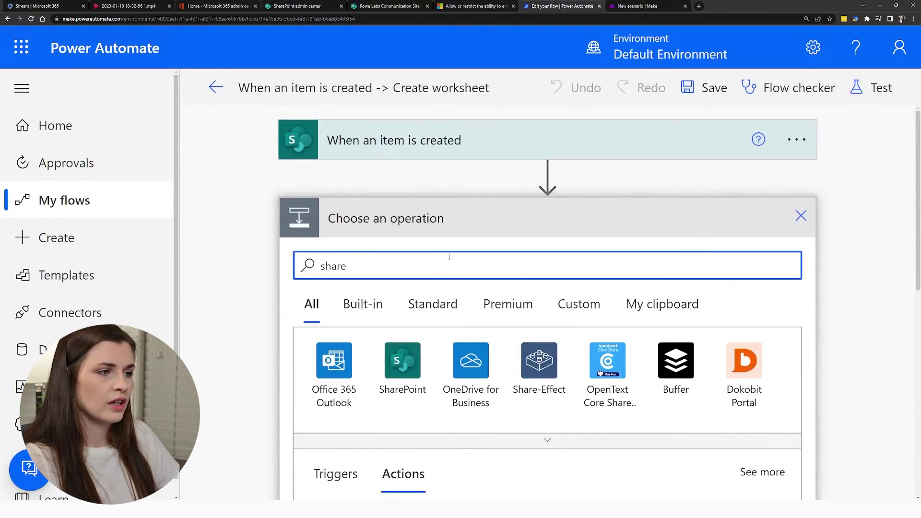
# Extend the operation search to "sharepoint", browse the SharePoint actions, and close the operation chooser without adding one.
pyautogui.write('oint')
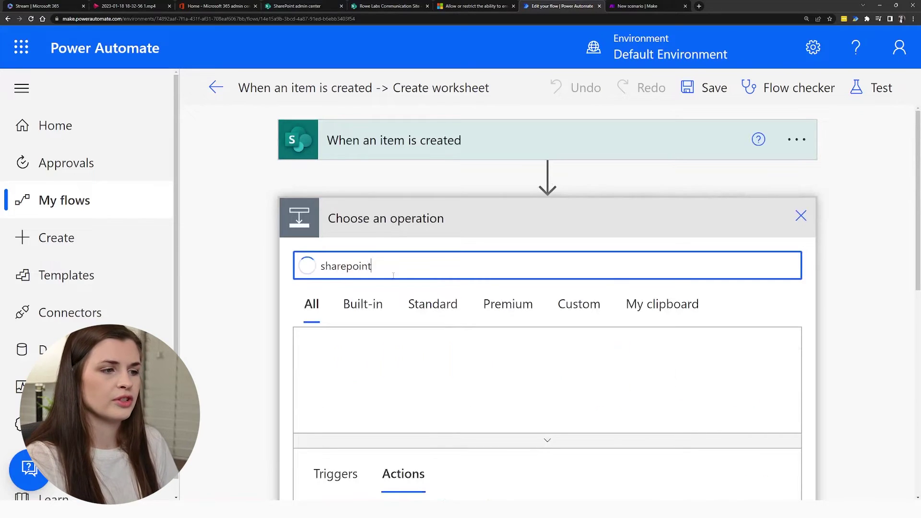
pyautogui.scroll(-3, 499, 326)
pyautogui.scroll(-3, 401, 391)
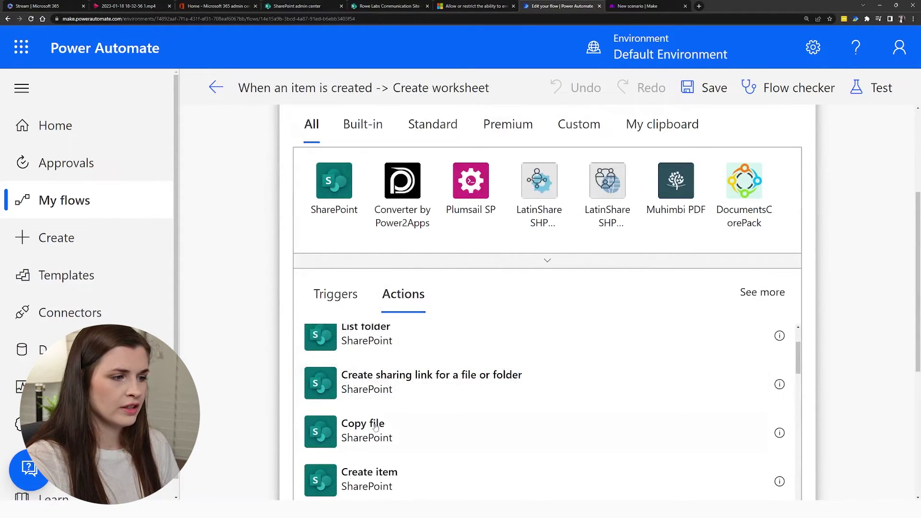
pyautogui.scroll(-2, 382, 396)
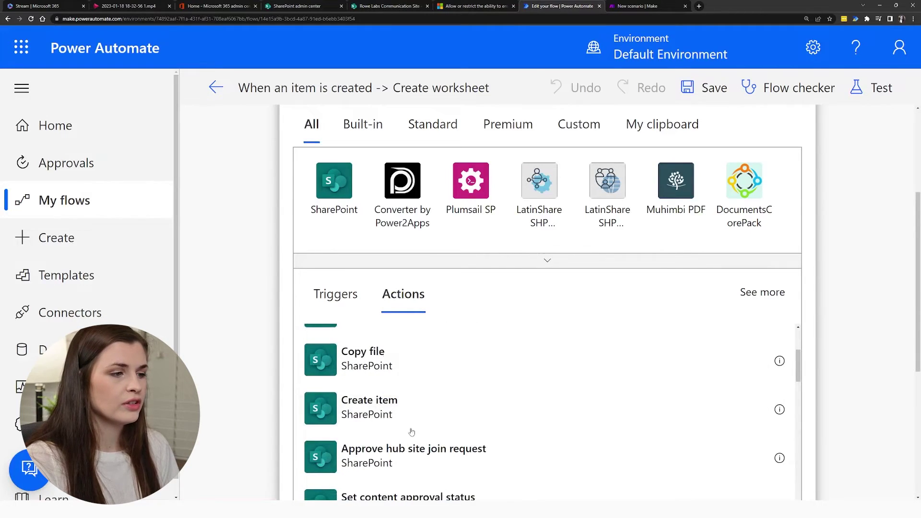
pyautogui.scroll(-4, 411, 429)
pyautogui.scroll(10, 411, 425)
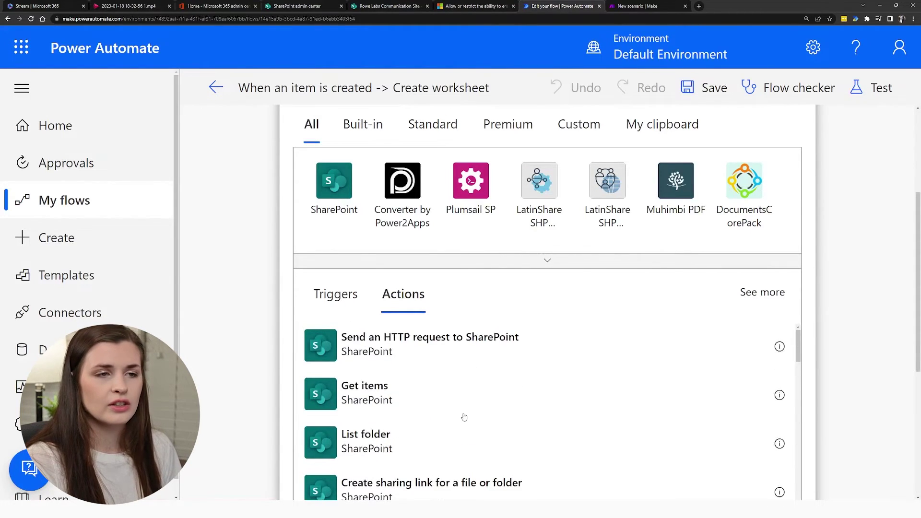
pyautogui.scroll(4, 873, 278)
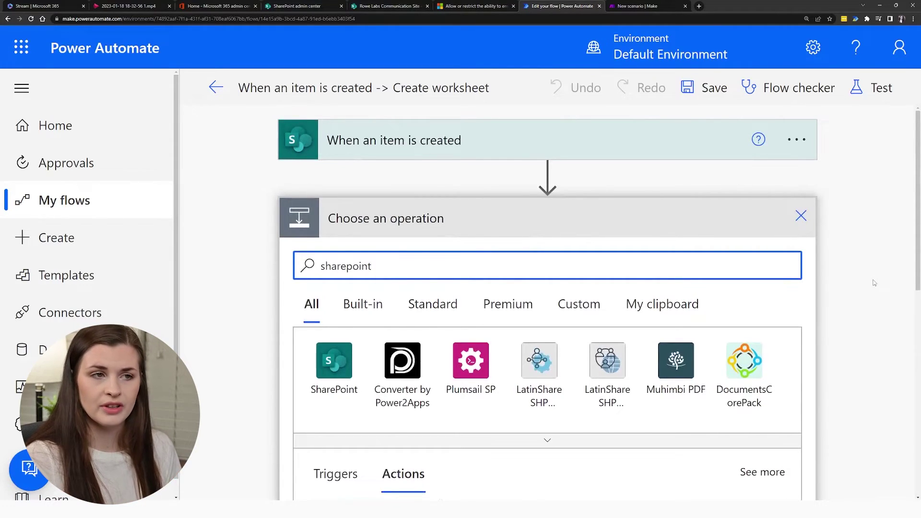
pyautogui.click(801, 215)
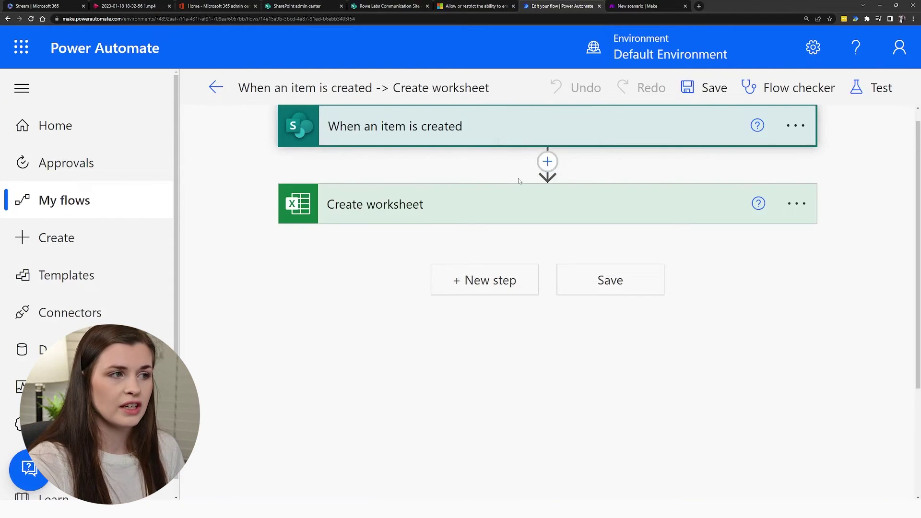
pyautogui.scroll(1, 519, 181)
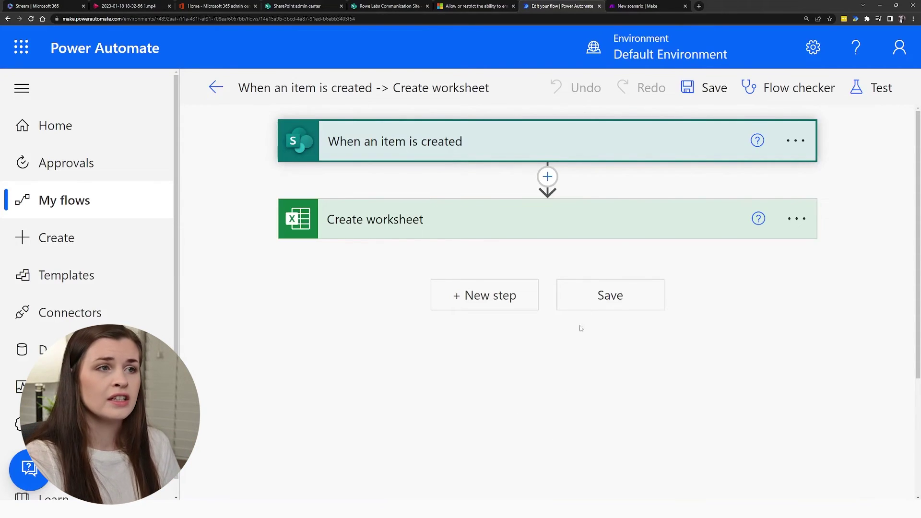
# Switch to the new scenario in Make, search the applications for "sharepoin", and browse the Microsoft SharePoint Online modules.
pyautogui.click(641, 6)
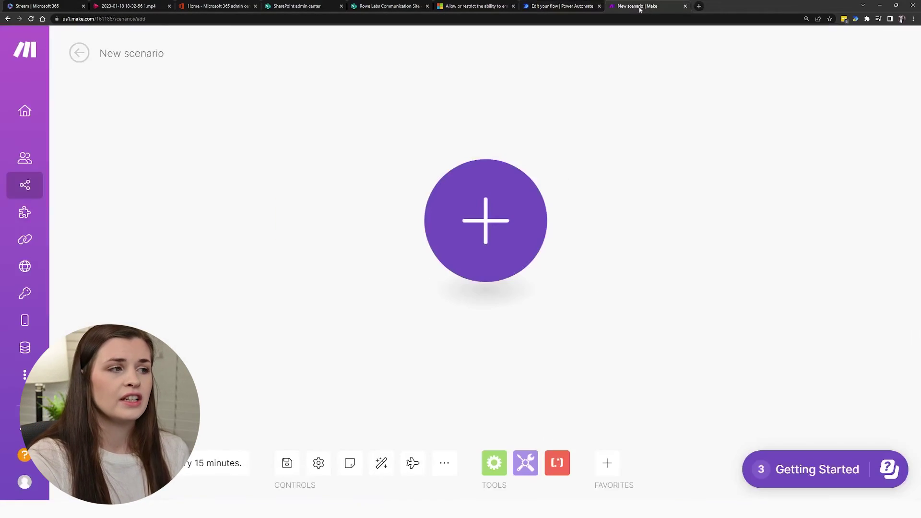
pyautogui.click(495, 262)
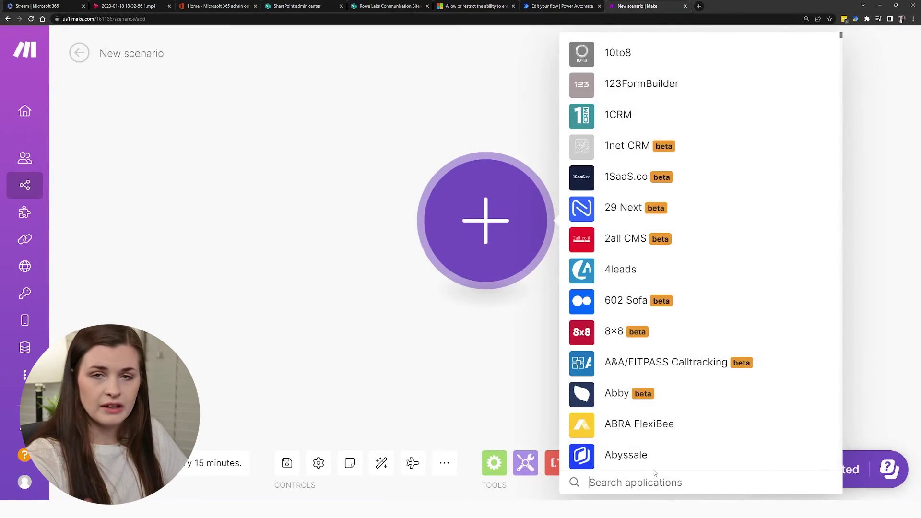
pyautogui.write('sharepoin')
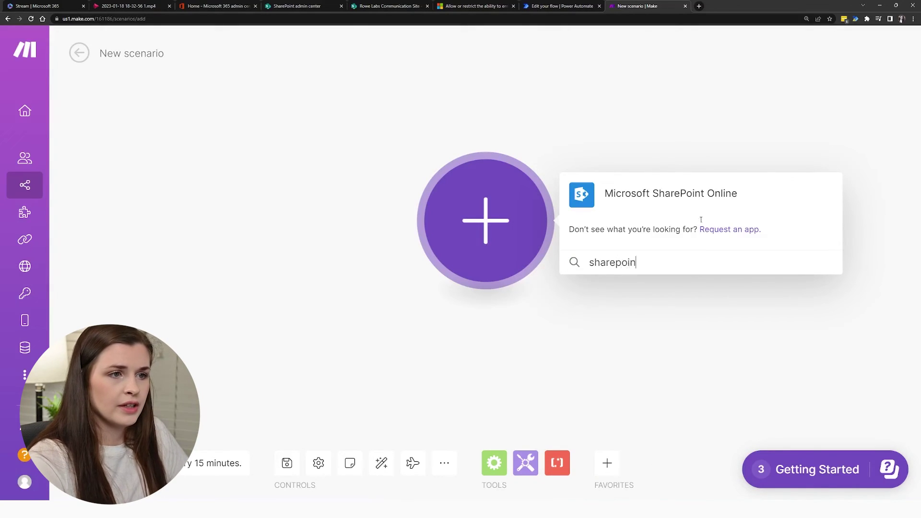
pyautogui.click(691, 196)
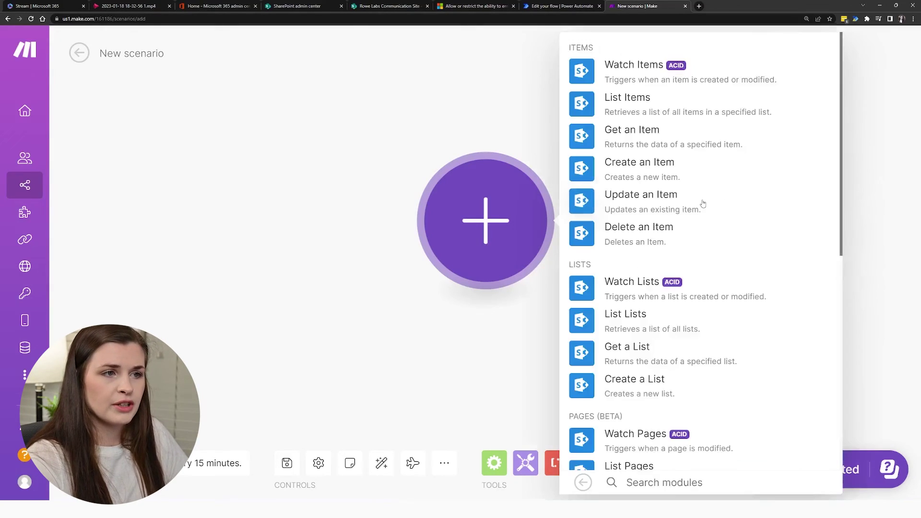
pyautogui.scroll(-6, 642, 217)
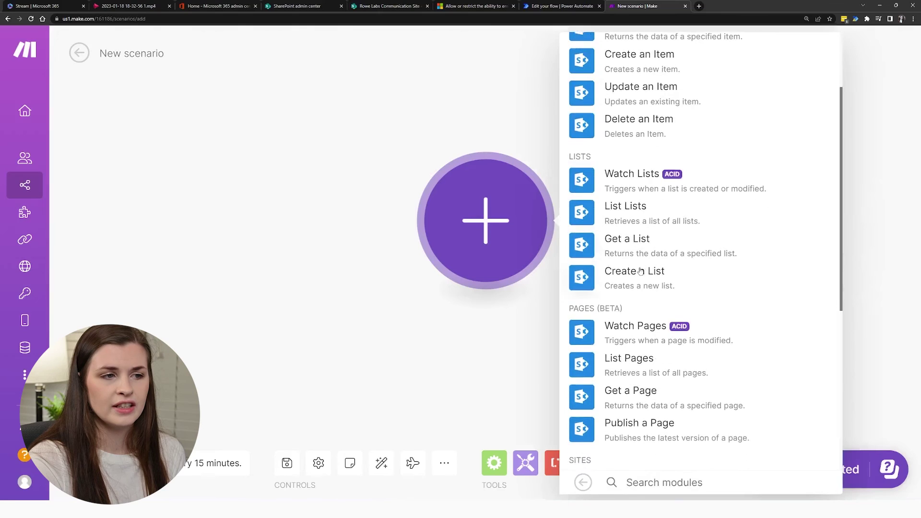
pyautogui.scroll(-3, 647, 352)
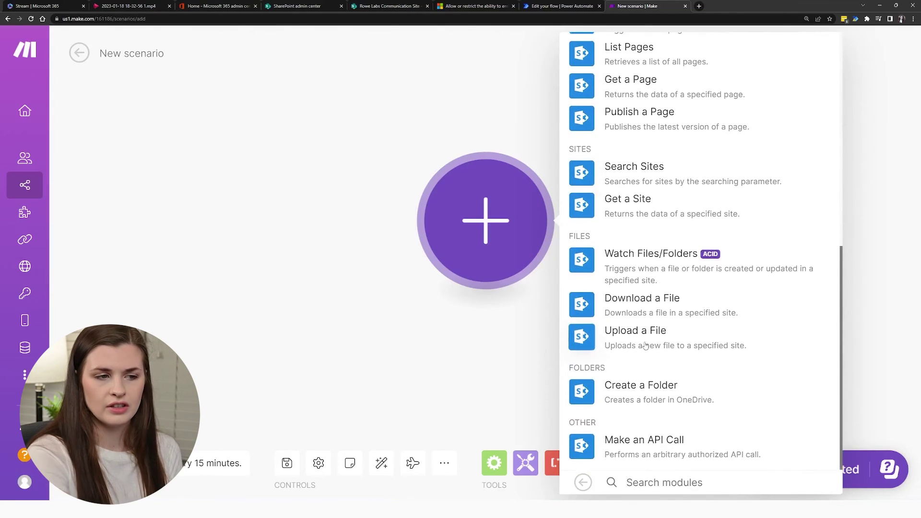